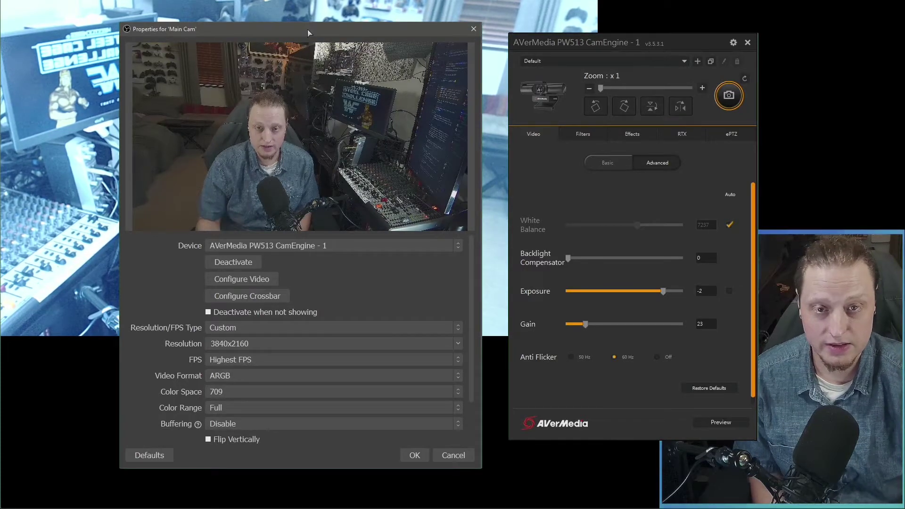
{"action": "mouse_move", "coordinate": [308, 29]}
{"action": "left_mouse_down"}
{"action": "mouse_move", "coordinate": [318, 20]}
{"action": "mouse_move", "coordinate": [304, 25]}
{"action": "left_mouse_up"}
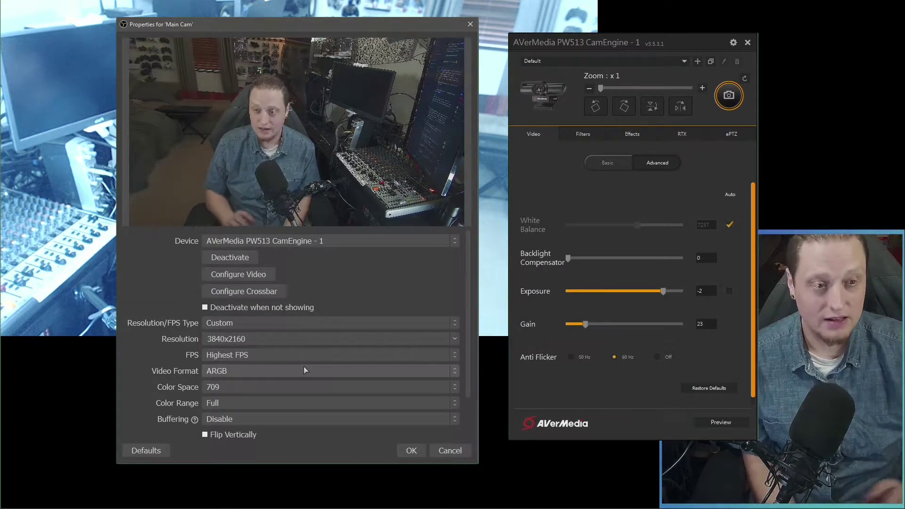
Leave Main Cam's Video Format on ARGB and bring up the OBS Settings window
{"action": "left_click", "coordinate": [303, 370]}
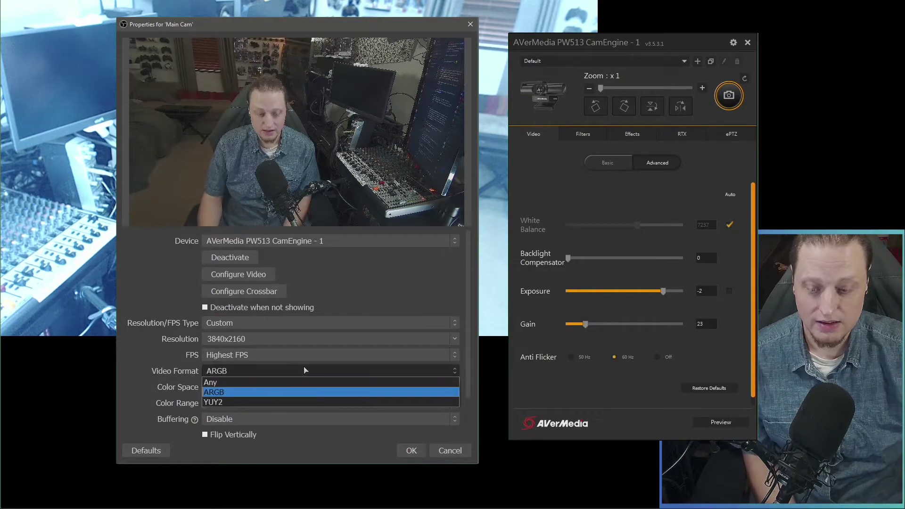
{"action": "left_click", "coordinate": [365, 273]}
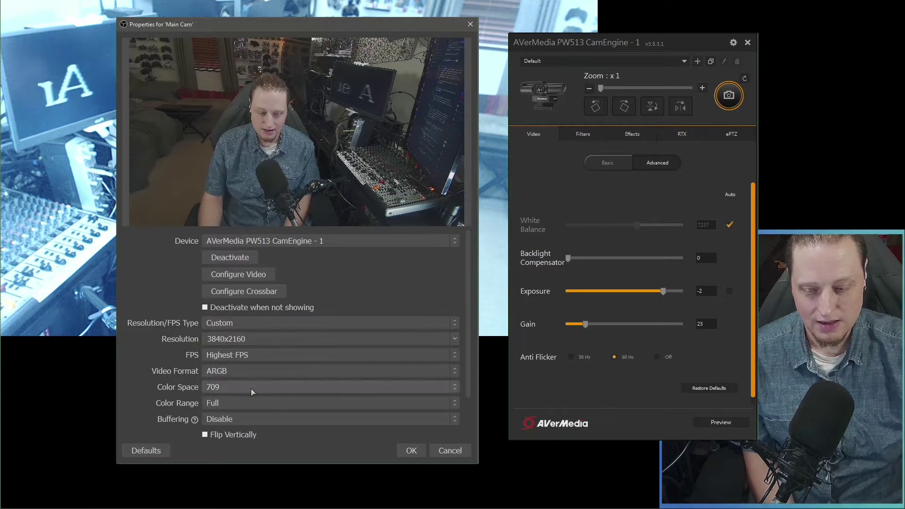
{"action": "left_click", "coordinate": [243, 370]}
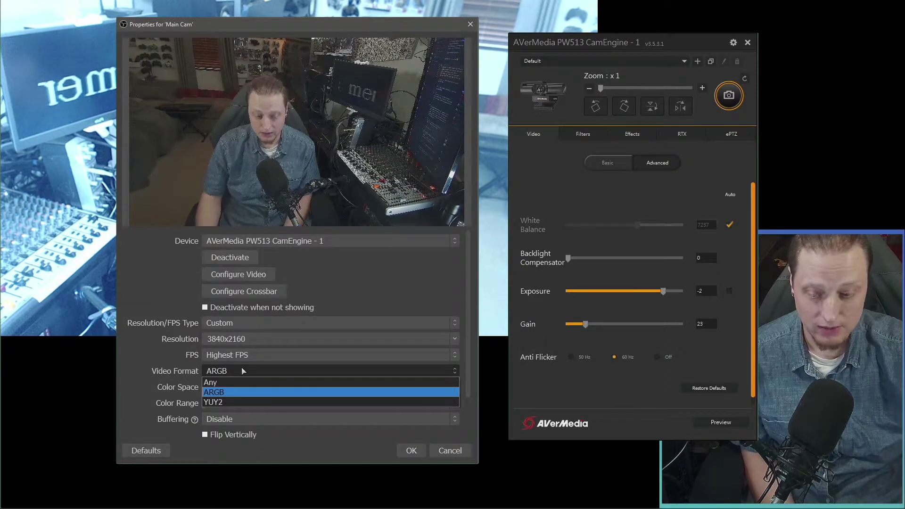
{"action": "left_click", "coordinate": [242, 371]}
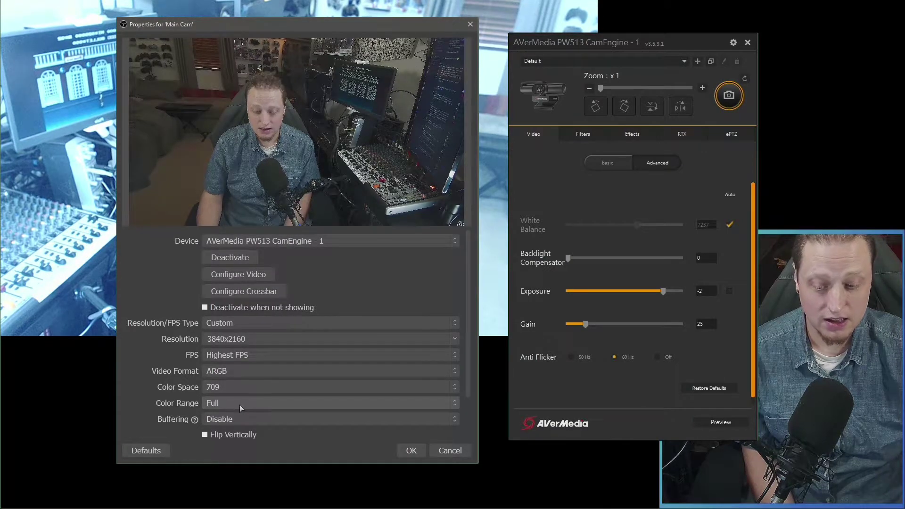
{"action": "mouse_move", "coordinate": [264, 418]}
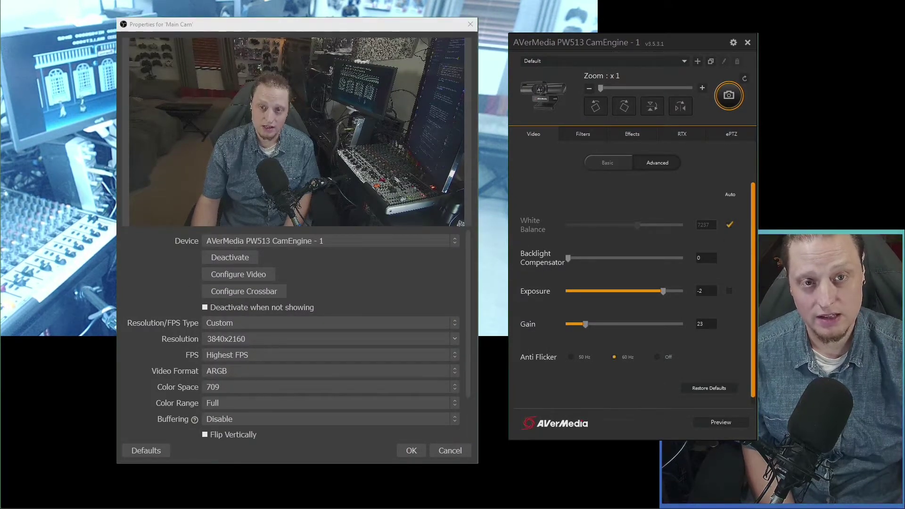
Review the Advanced Color Format and Color Space settings, then close Settings
{"action": "left_click_drag", "start_coordinate": [328, 0], "coordinate": [328, 118]}
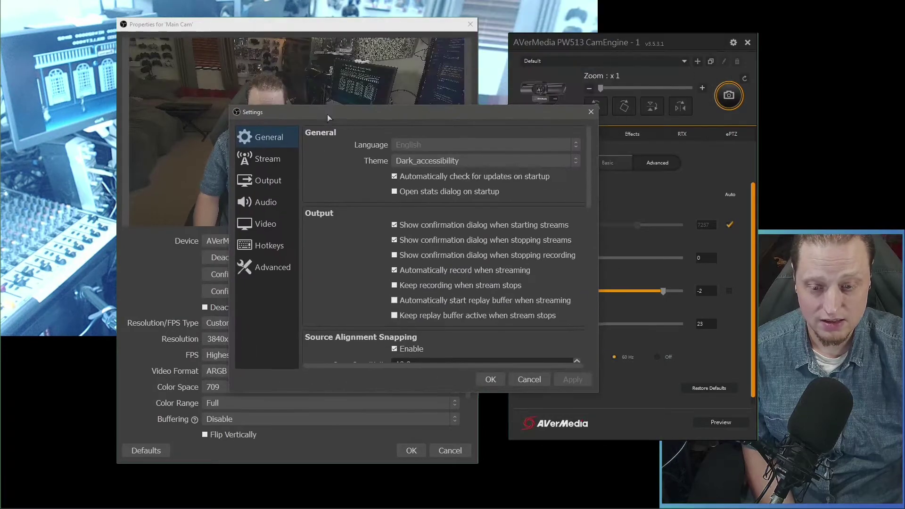
{"action": "left_click", "coordinate": [282, 265]}
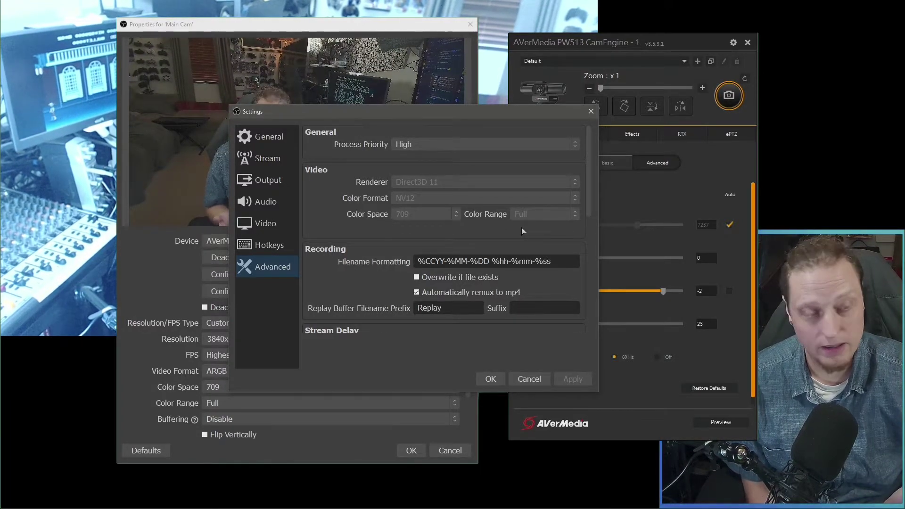
{"action": "key", "text": "Escape"}
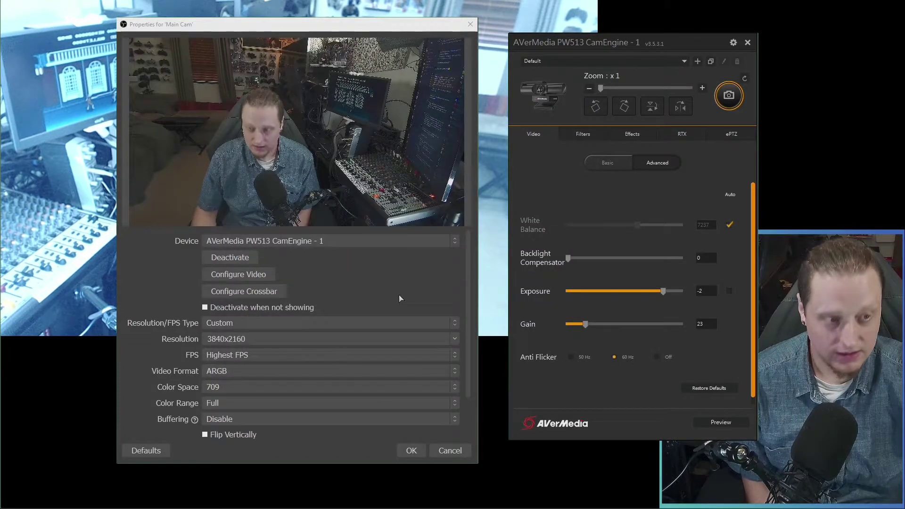
Compare exposure -2 and -3 on the live feed, settling the Exposure slider at -3
{"action": "left_click_drag", "start_coordinate": [627, 42], "coordinate": [610, 57]}
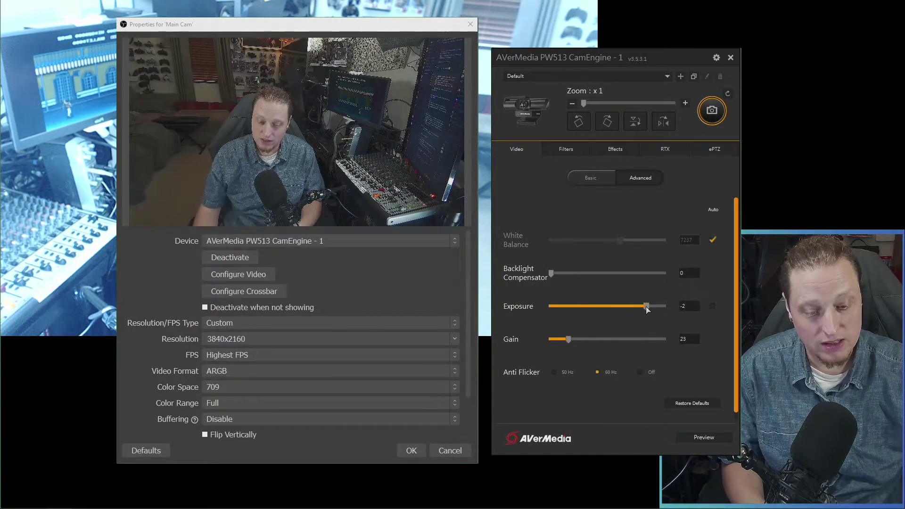
{"action": "mouse_move", "coordinate": [647, 308]}
{"action": "left_mouse_down"}
{"action": "mouse_move", "coordinate": [617, 307]}
{"action": "mouse_move", "coordinate": [636, 308]}
{"action": "left_mouse_up"}
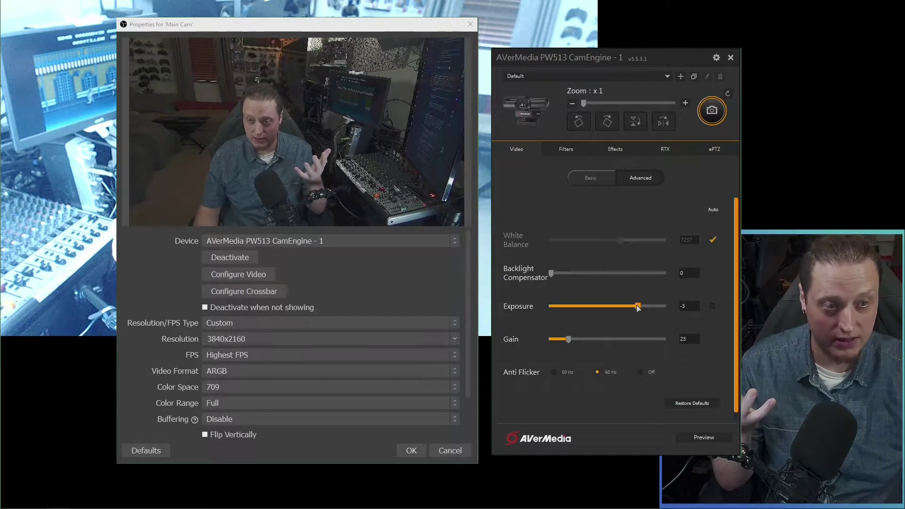
{"action": "left_click_drag", "start_coordinate": [638, 308], "coordinate": [666, 309]}
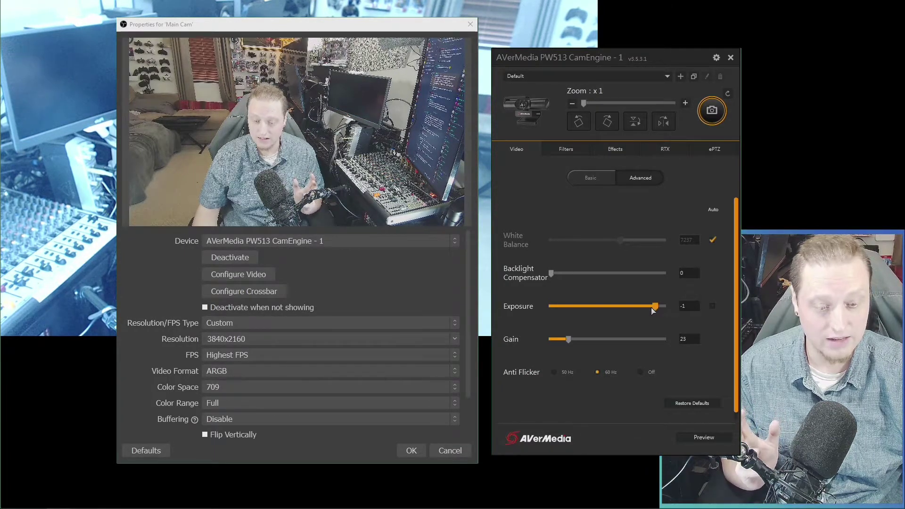
{"action": "left_click_drag", "start_coordinate": [658, 308], "coordinate": [638, 310]}
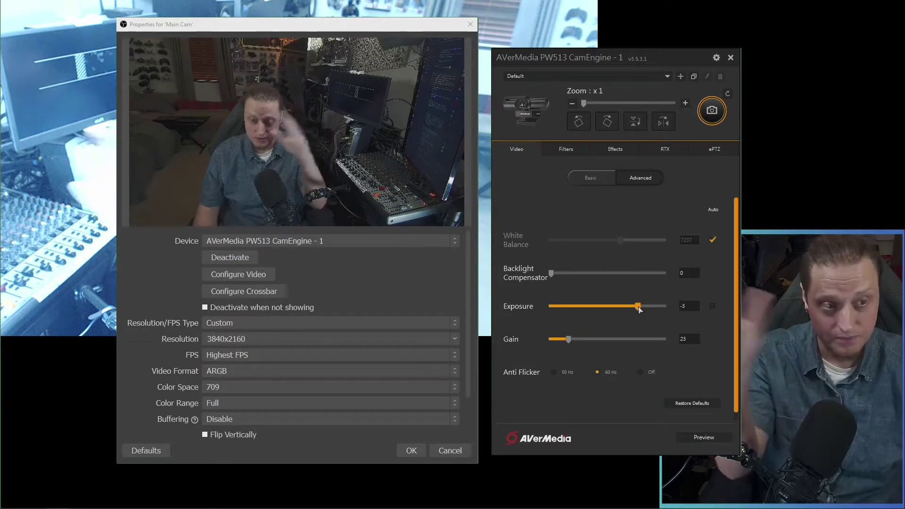
{"action": "left_click", "coordinate": [641, 308]}
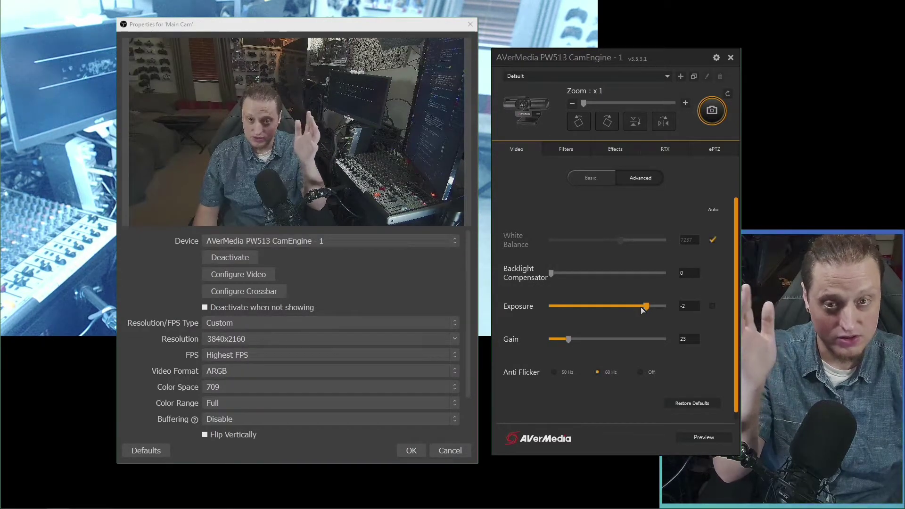
{"action": "left_click", "coordinate": [637, 307]}
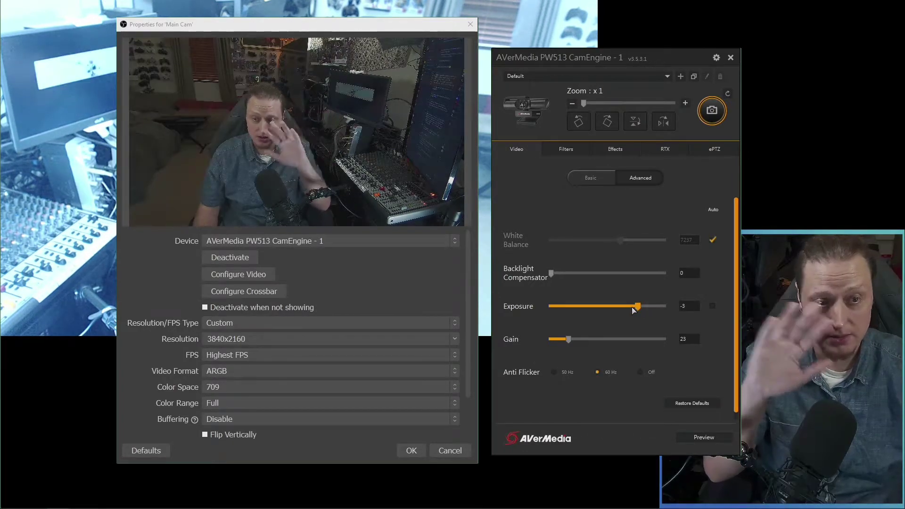
{"action": "left_click", "coordinate": [645, 308]}
{"action": "left_click", "coordinate": [637, 308]}
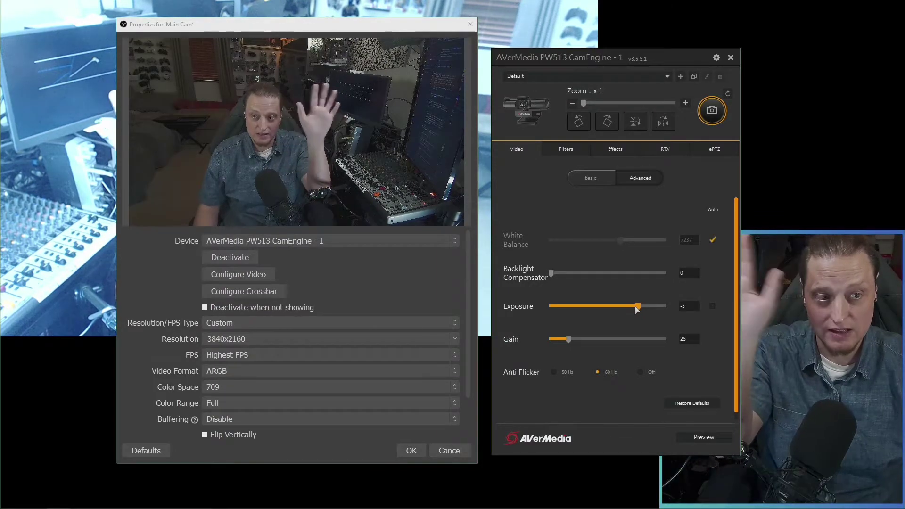
{"action": "left_click", "coordinate": [645, 307]}
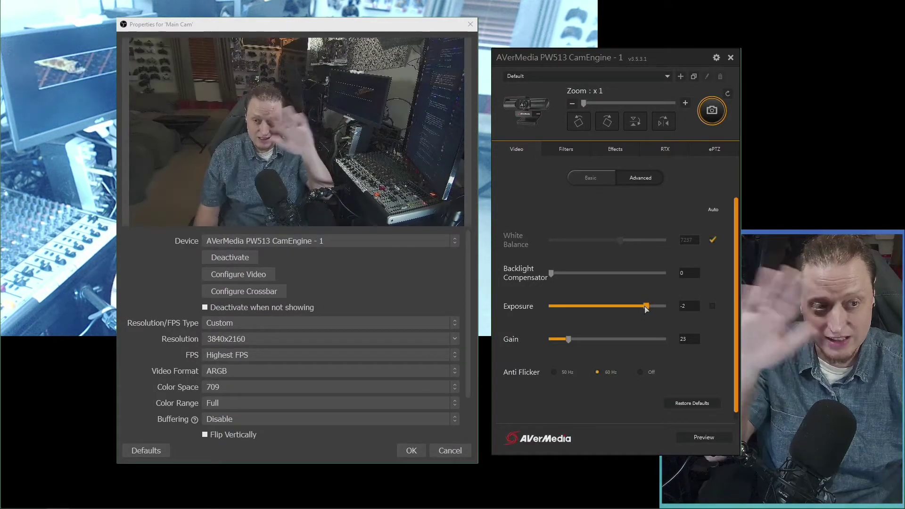
{"action": "left_click", "coordinate": [639, 307]}
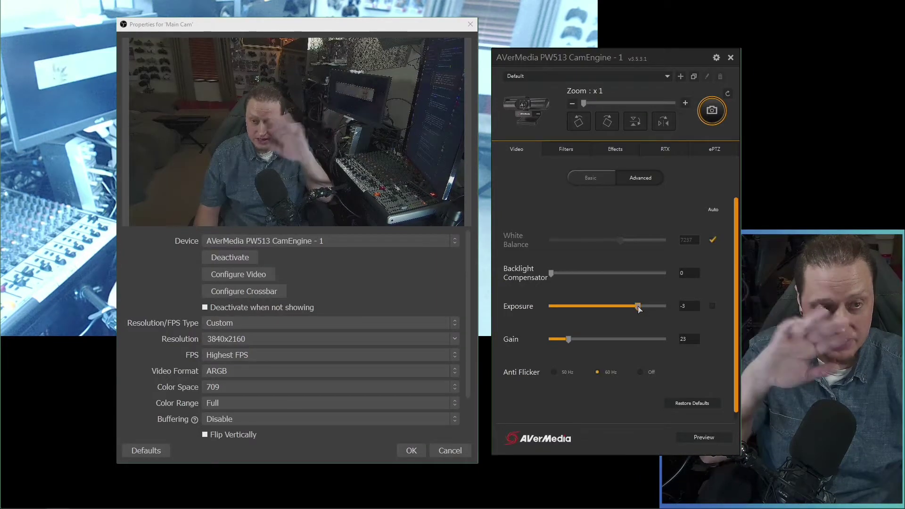
{"action": "left_click", "coordinate": [645, 308]}
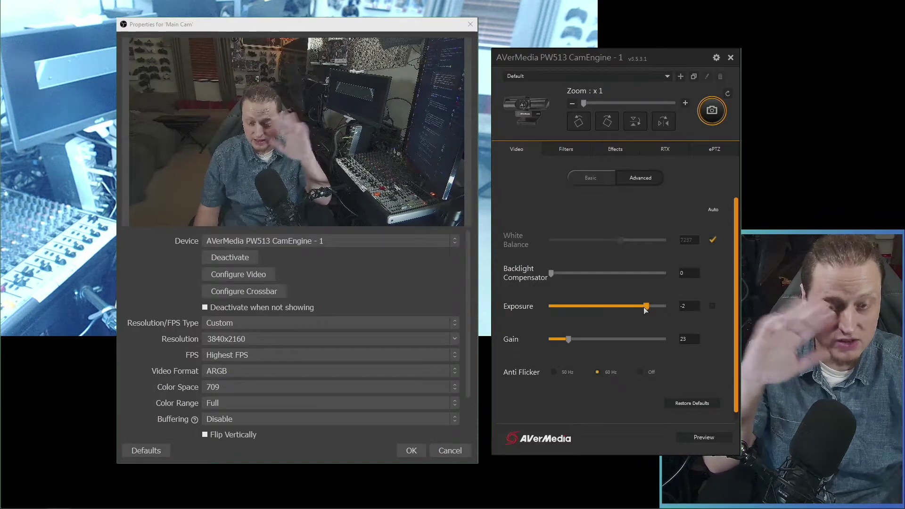
{"action": "left_click", "coordinate": [639, 308]}
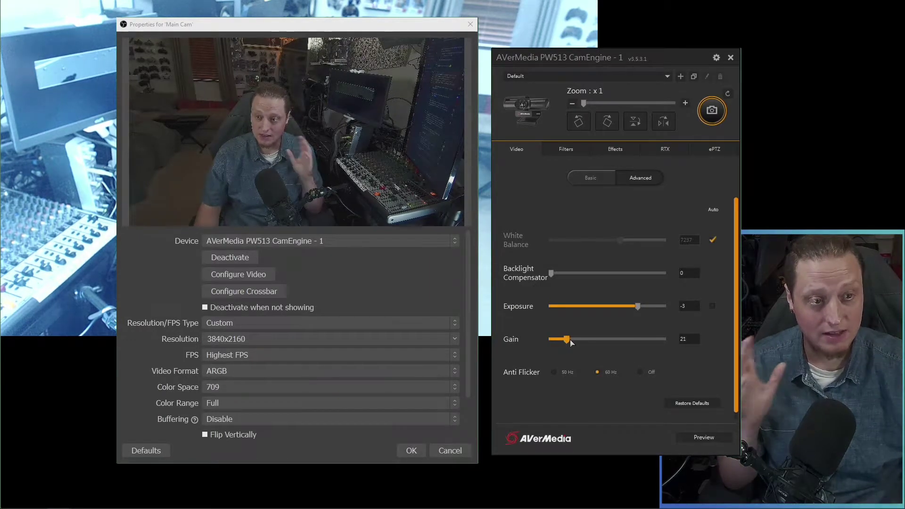
Test gain and exposure levels, finishing with Gain at 19 and Exposure at -2
{"action": "mouse_move", "coordinate": [569, 341]}
{"action": "left_mouse_down"}
{"action": "mouse_move", "coordinate": [585, 340]}
{"action": "mouse_move", "coordinate": [568, 340]}
{"action": "mouse_move", "coordinate": [576, 337]}
{"action": "left_mouse_up"}
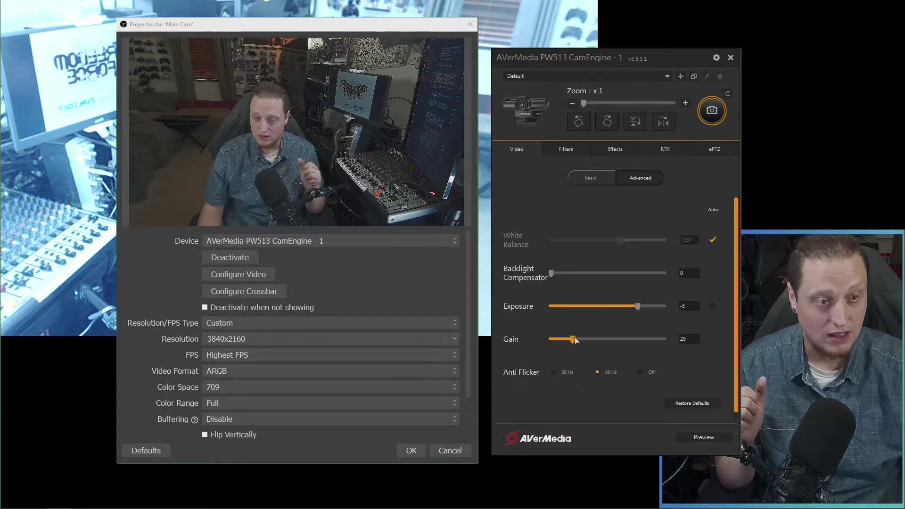
{"action": "mouse_move", "coordinate": [573, 337]}
{"action": "left_mouse_down"}
{"action": "mouse_move", "coordinate": [559, 339]}
{"action": "mouse_move", "coordinate": [578, 341]}
{"action": "left_mouse_up"}
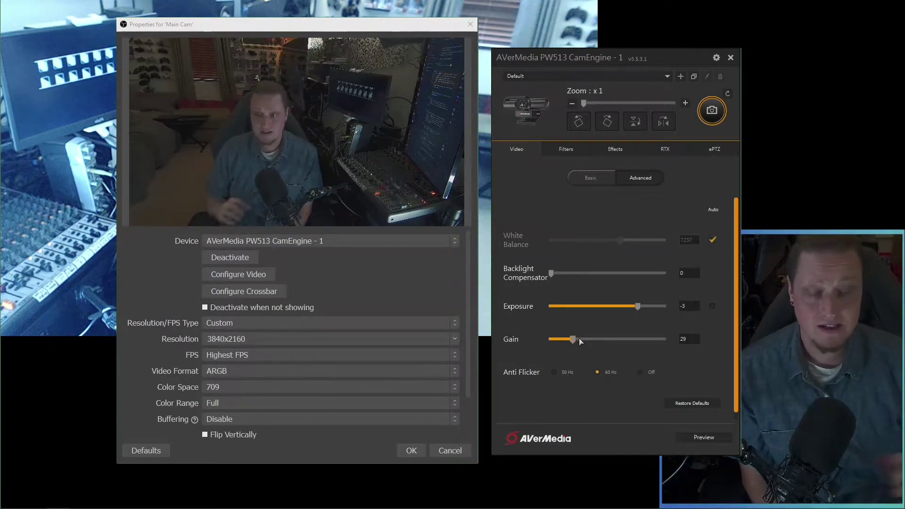
{"action": "left_click_drag", "start_coordinate": [573, 341], "coordinate": [605, 345]}
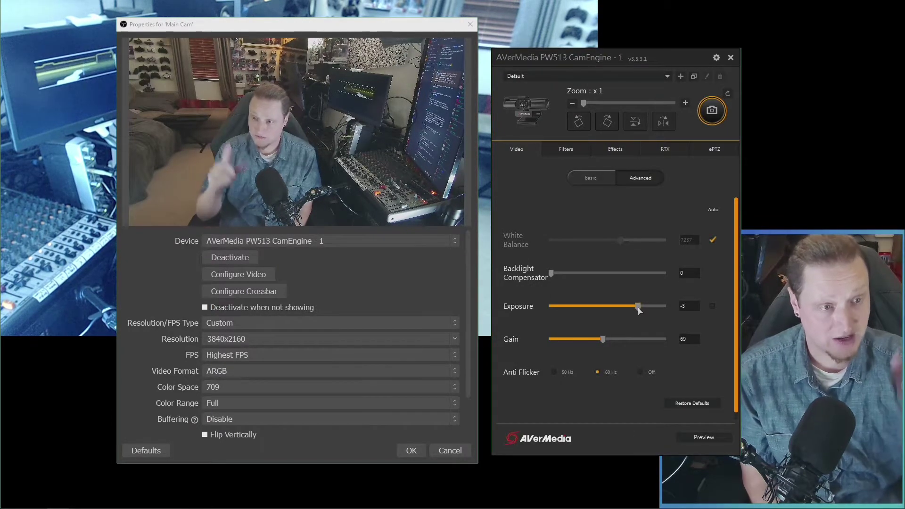
{"action": "left_click_drag", "start_coordinate": [638, 308], "coordinate": [641, 340]}
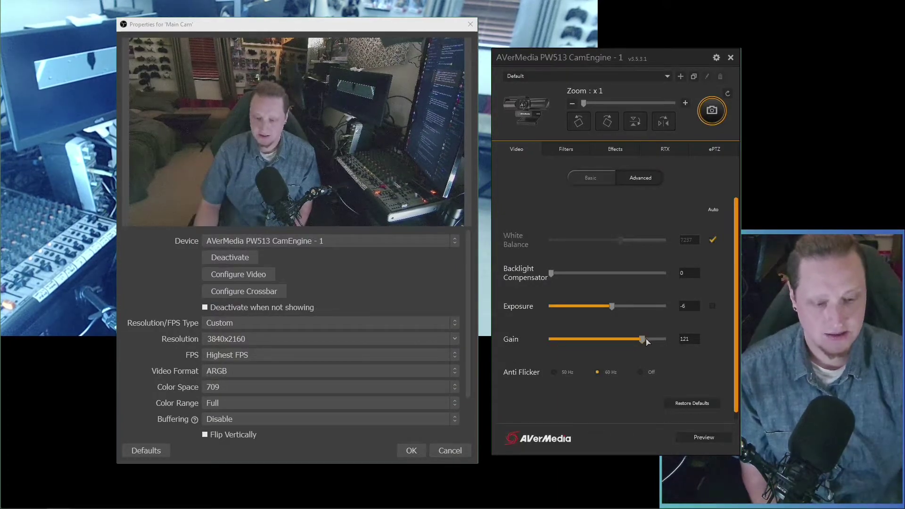
{"action": "left_click_drag", "start_coordinate": [646, 338], "coordinate": [578, 340]}
{"action": "left_click_drag", "start_coordinate": [612, 307], "coordinate": [634, 311]}
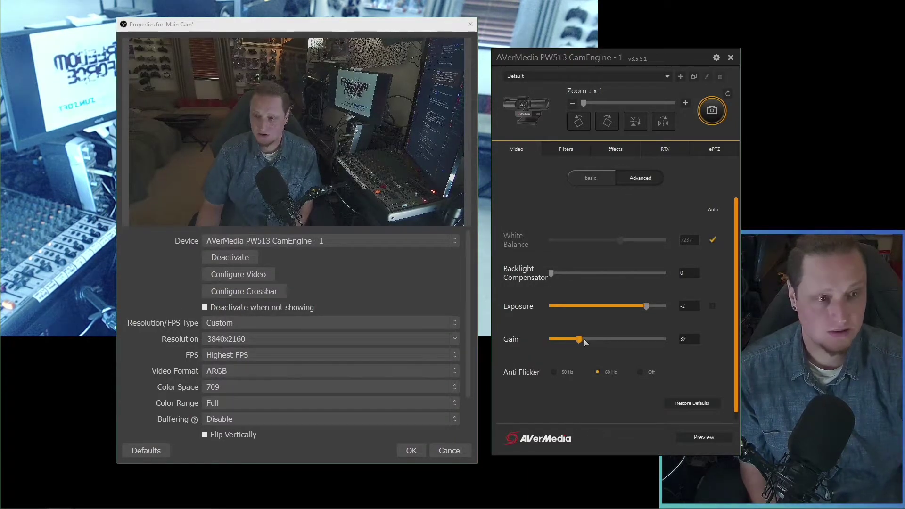
{"action": "left_click_drag", "start_coordinate": [584, 338], "coordinate": [580, 339]}
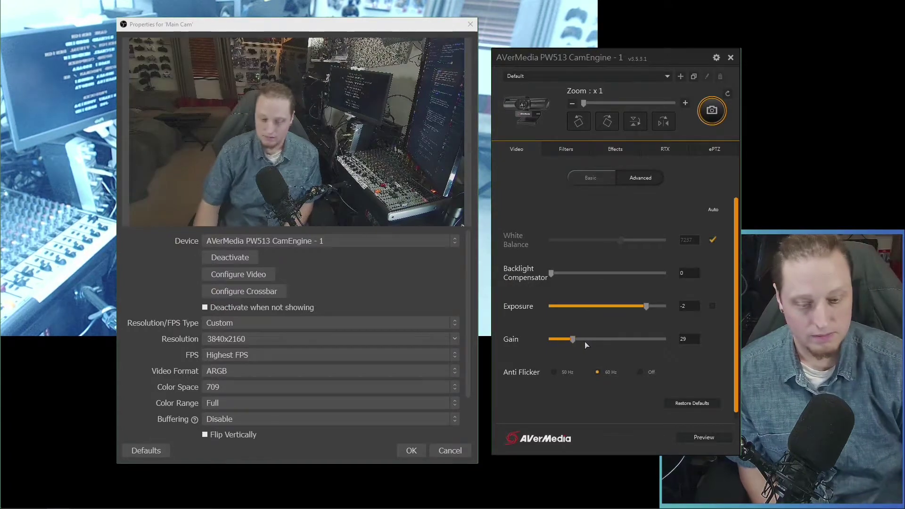
{"action": "left_click_drag", "start_coordinate": [574, 339], "coordinate": [570, 338]}
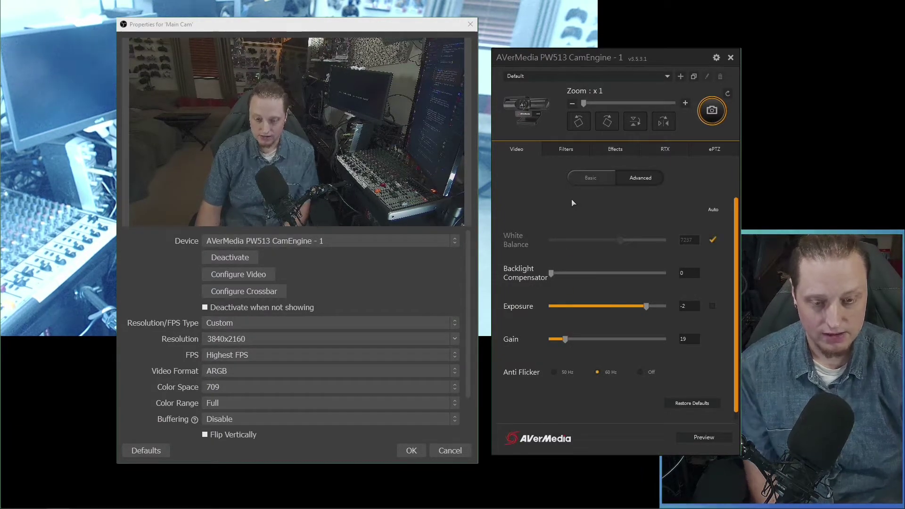
On the Basic image tab, raise contrast from 3 to 4 and brightness from 9 to 10
{"action": "left_click", "coordinate": [590, 178]}
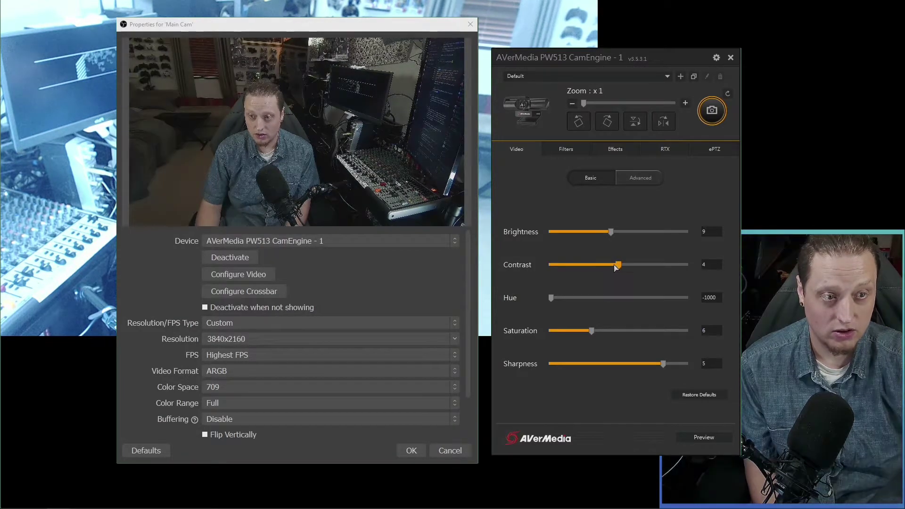
{"action": "left_click_drag", "start_coordinate": [607, 264], "coordinate": [616, 268]}
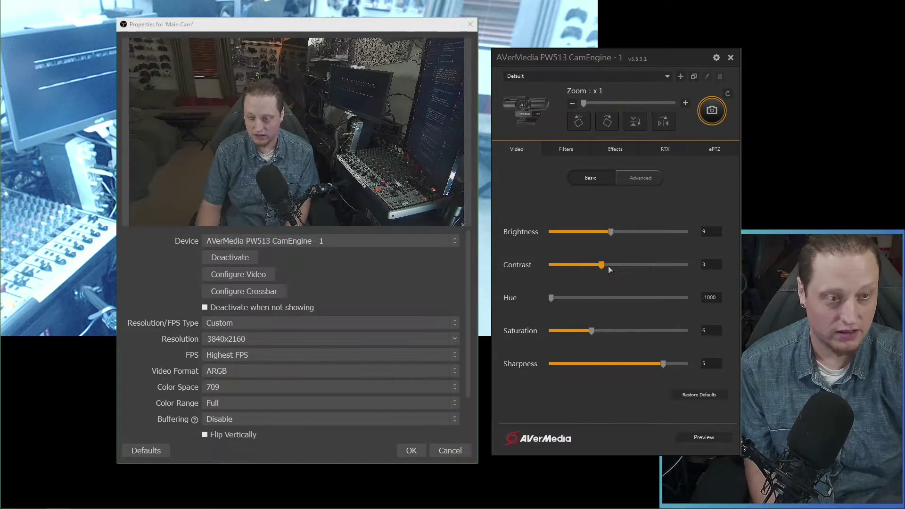
{"action": "mouse_move", "coordinate": [610, 233]}
{"action": "left_mouse_down"}
{"action": "mouse_move", "coordinate": [646, 233]}
{"action": "mouse_move", "coordinate": [580, 233]}
{"action": "mouse_move", "coordinate": [615, 234]}
{"action": "left_mouse_up"}
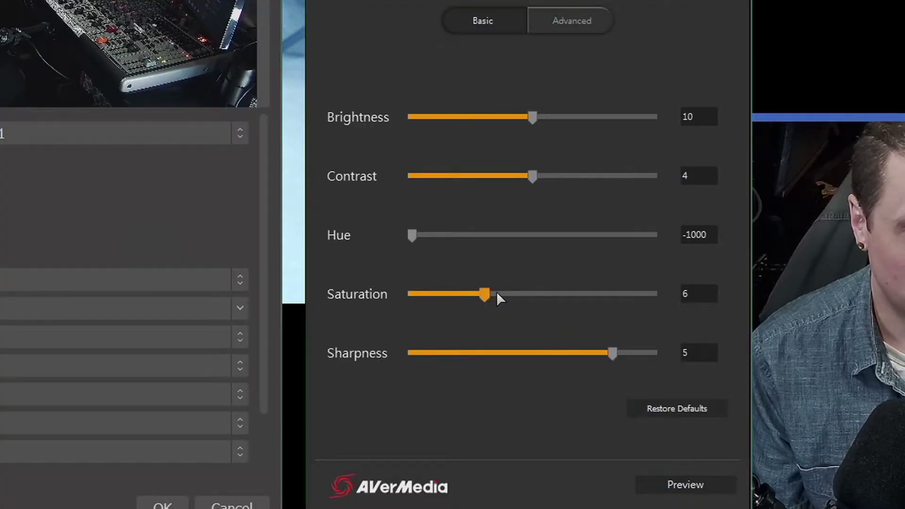
Compare saturation and sharpness levels, leaving Saturation at 6 and Sharpness at 5
{"action": "mouse_move", "coordinate": [497, 293]}
{"action": "left_mouse_down"}
{"action": "mouse_move", "coordinate": [636, 294]}
{"action": "mouse_move", "coordinate": [358, 295]}
{"action": "mouse_move", "coordinate": [503, 301]}
{"action": "left_mouse_up"}
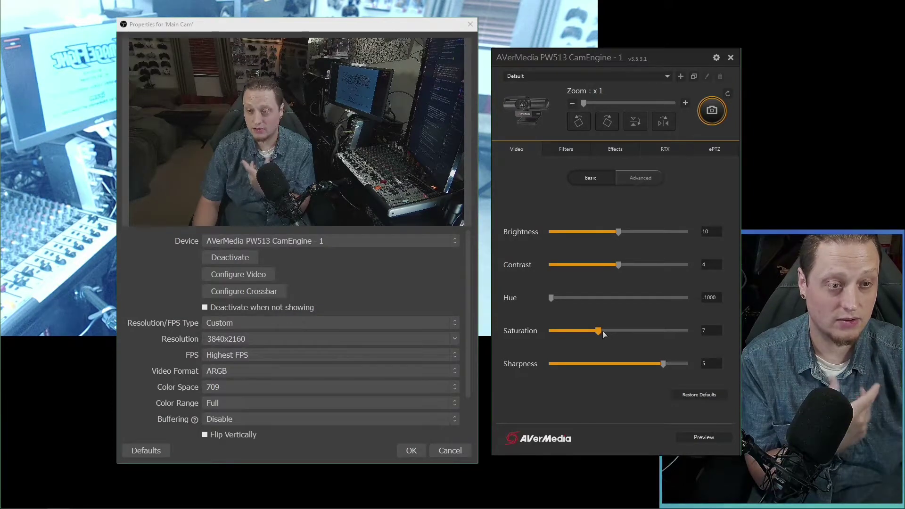
{"action": "left_click_drag", "start_coordinate": [603, 331], "coordinate": [595, 331]}
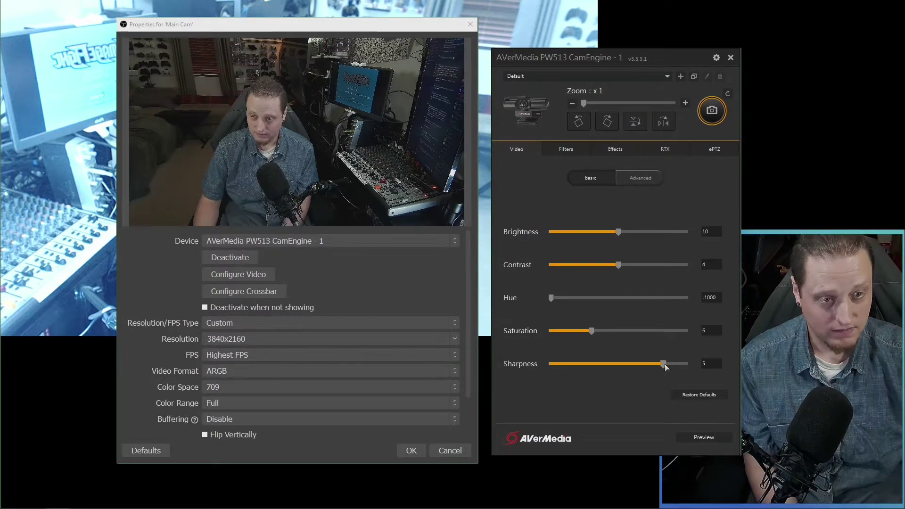
{"action": "left_click_drag", "start_coordinate": [665, 364], "coordinate": [546, 364]}
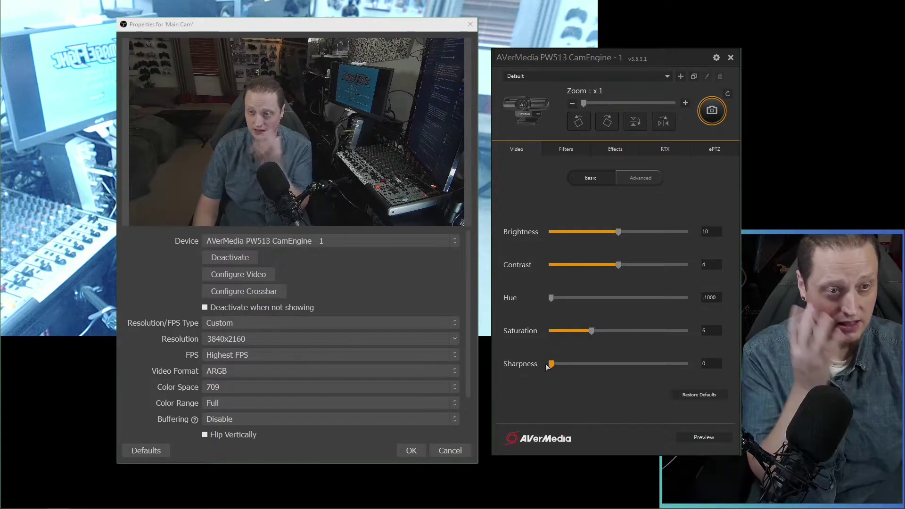
{"action": "left_click_drag", "start_coordinate": [553, 364], "coordinate": [663, 364]}
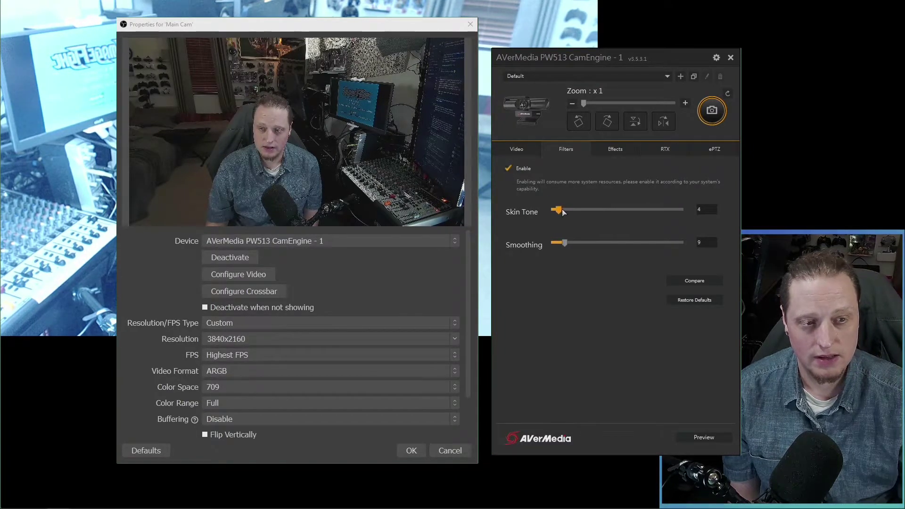
Adjust the Skin Tone and Smoothing filters, leaving Skin Tone at 21 and Smoothing at 6
{"action": "mouse_move", "coordinate": [562, 208]}
{"action": "left_mouse_down"}
{"action": "mouse_move", "coordinate": [635, 211]}
{"action": "mouse_move", "coordinate": [567, 212]}
{"action": "left_mouse_up"}
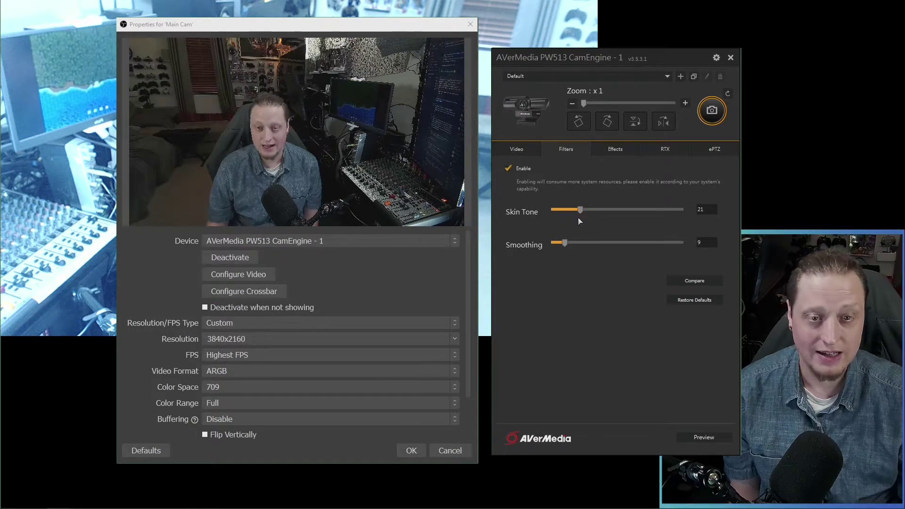
{"action": "mouse_move", "coordinate": [566, 242]}
{"action": "left_mouse_down"}
{"action": "mouse_move", "coordinate": [657, 242]}
{"action": "mouse_move", "coordinate": [554, 244]}
{"action": "mouse_move", "coordinate": [566, 249]}
{"action": "left_mouse_up"}
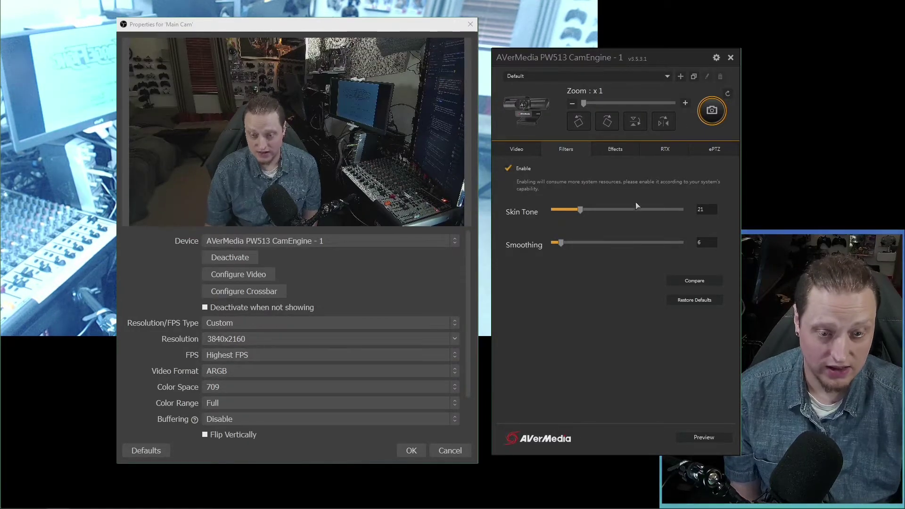
Close the AVerMedia PW513 CamEngine camera control app
{"action": "left_click", "coordinate": [731, 57]}
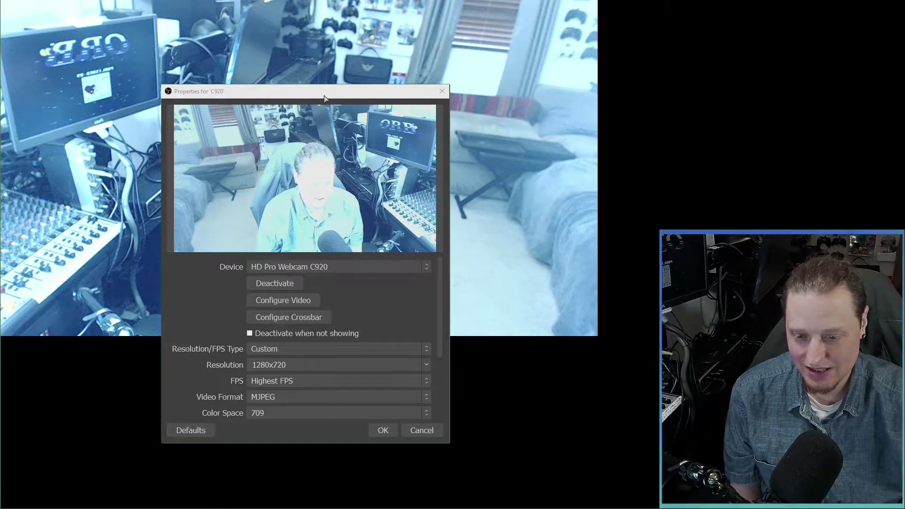
Enlarge the C920 Properties window and set Resolution/FPS Type to Device Default
{"action": "left_click_drag", "start_coordinate": [324, 98], "coordinate": [341, 41]}
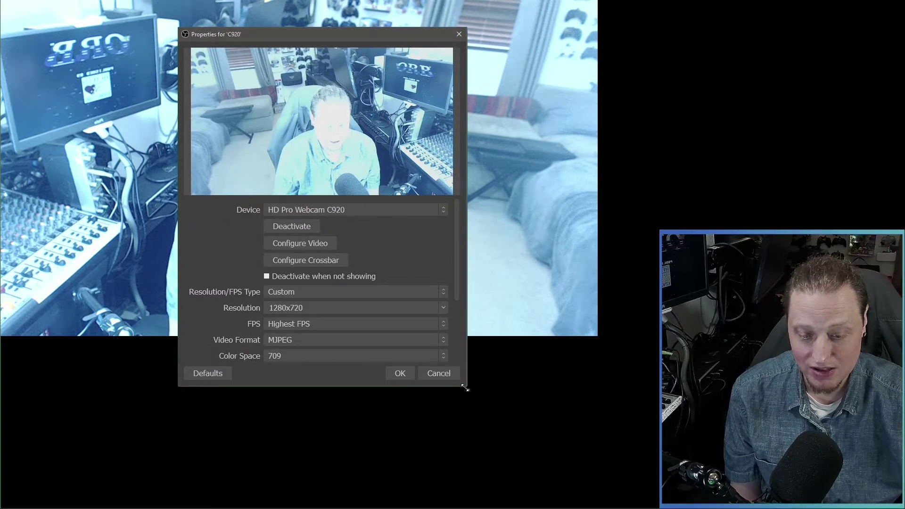
{"action": "left_click_drag", "start_coordinate": [466, 389], "coordinate": [613, 485]}
{"action": "left_click", "coordinate": [358, 341]}
{"action": "left_click", "coordinate": [350, 347]}
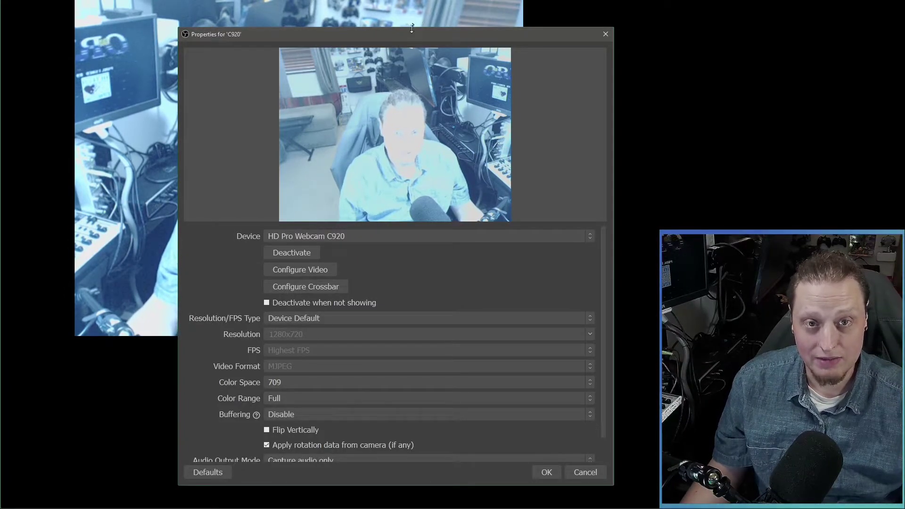
{"action": "left_click_drag", "start_coordinate": [409, 34], "coordinate": [786, 73]}
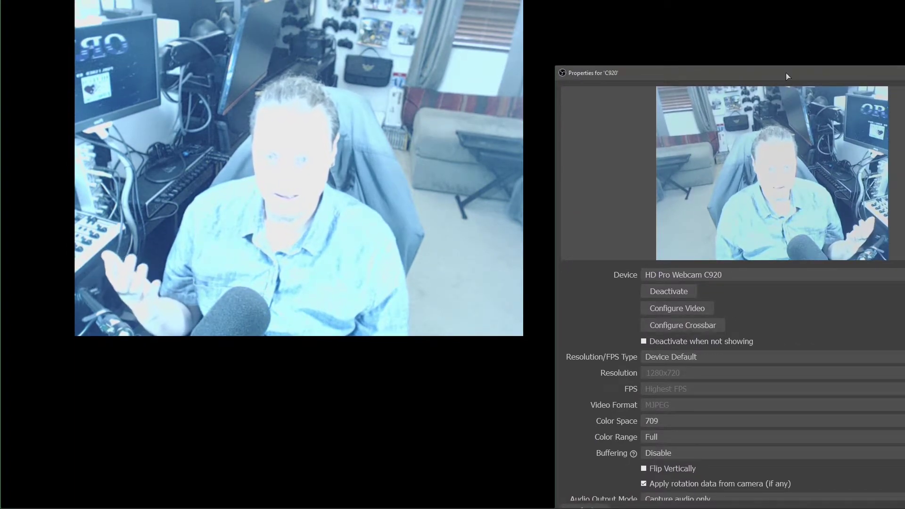
{"action": "left_click_drag", "start_coordinate": [786, 72], "coordinate": [484, 34]}
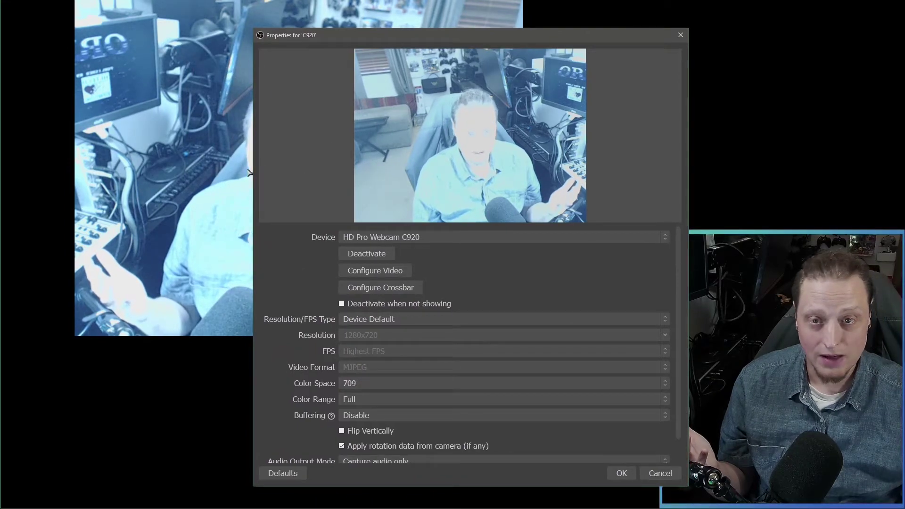
Switch the C920's Resolution/FPS Type back to Custom and try 2304x1536 resolution
{"action": "left_click_drag", "start_coordinate": [254, 173], "coordinate": [321, 174]}
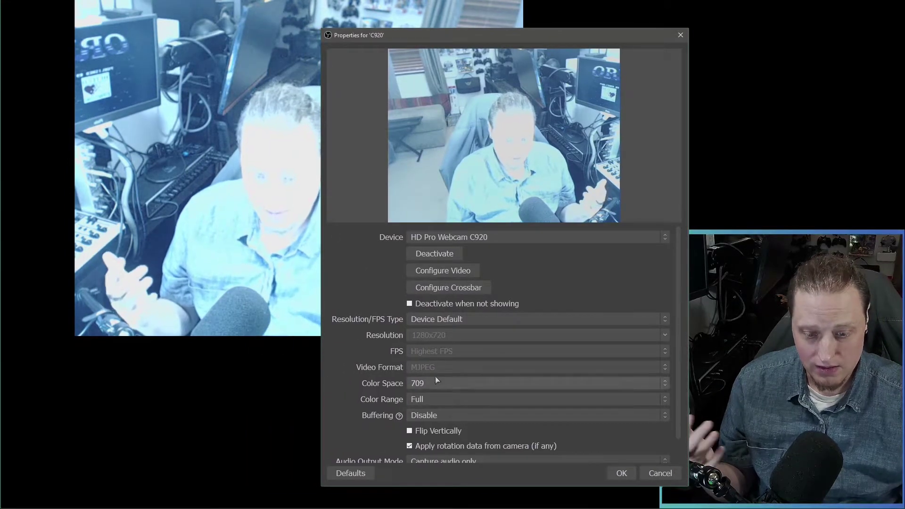
{"action": "left_click", "coordinate": [454, 321]}
{"action": "left_click", "coordinate": [450, 340]}
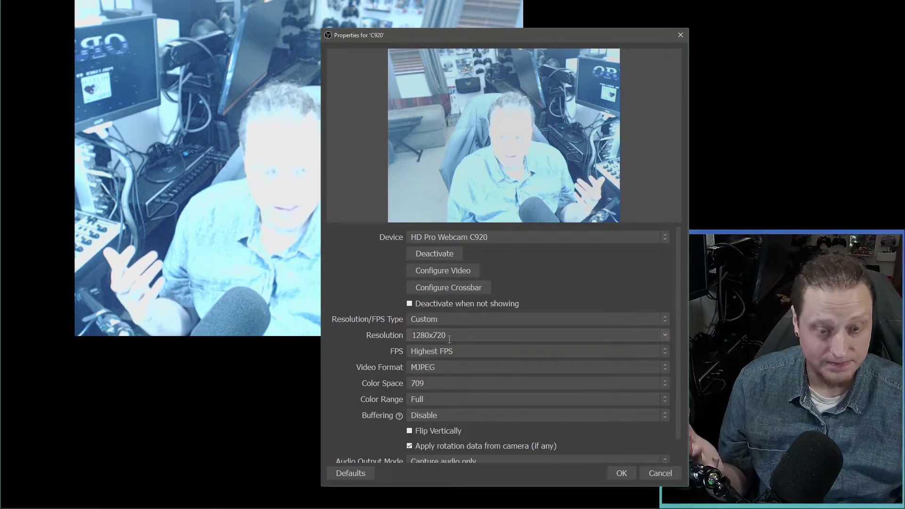
{"action": "left_click", "coordinate": [665, 334]}
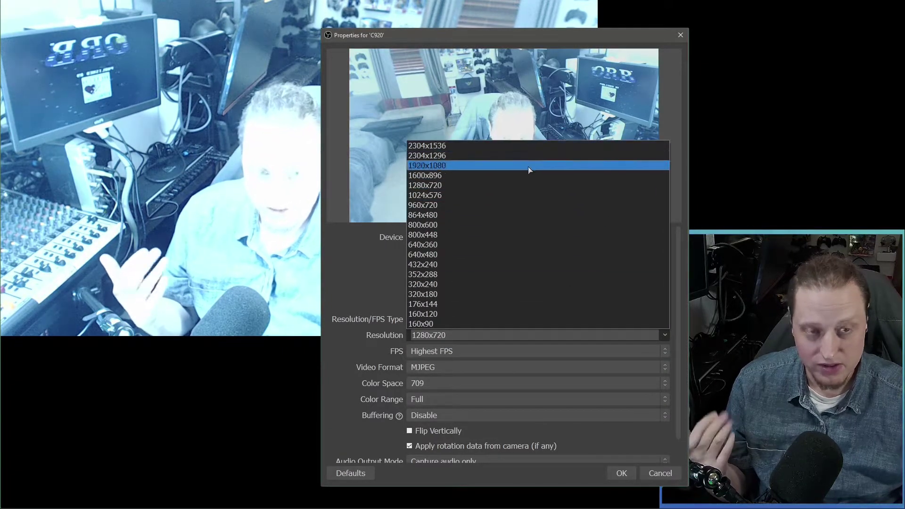
{"action": "left_click", "coordinate": [522, 147]}
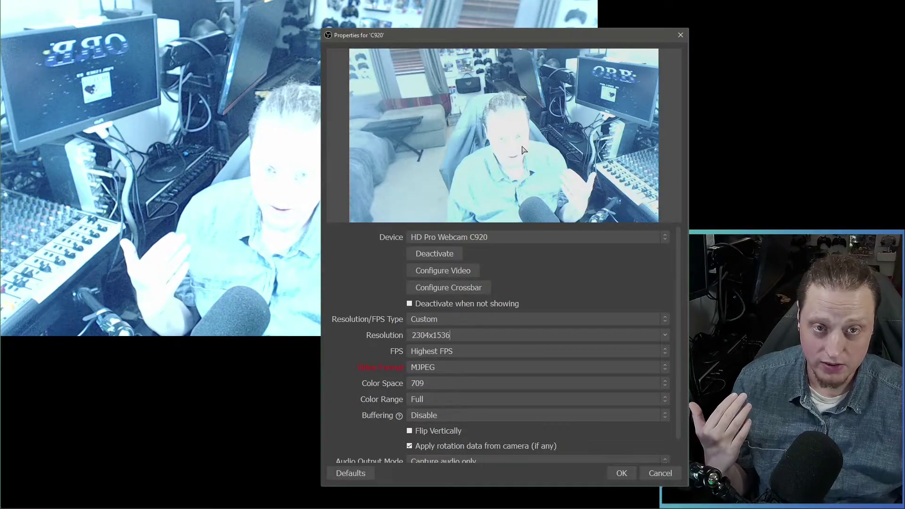
Set Video Format to Any, keep Highest FPS, and choose 1920x1080 resolution
{"action": "left_click", "coordinate": [467, 370]}
{"action": "left_click", "coordinate": [466, 377]}
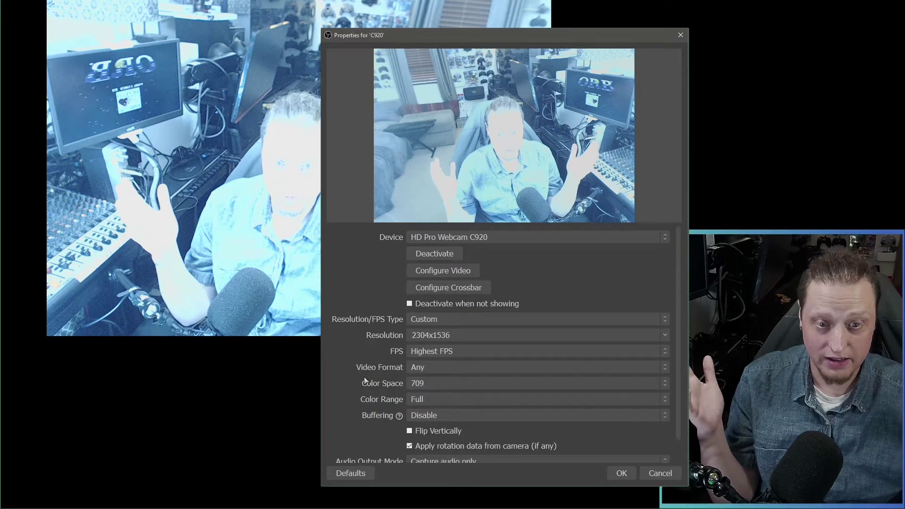
{"action": "left_click", "coordinate": [428, 367]}
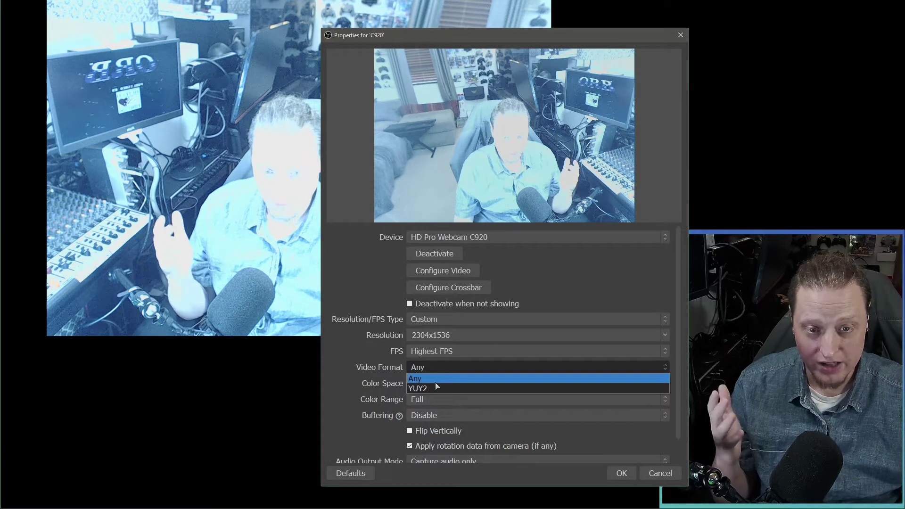
{"action": "left_click", "coordinate": [362, 359]}
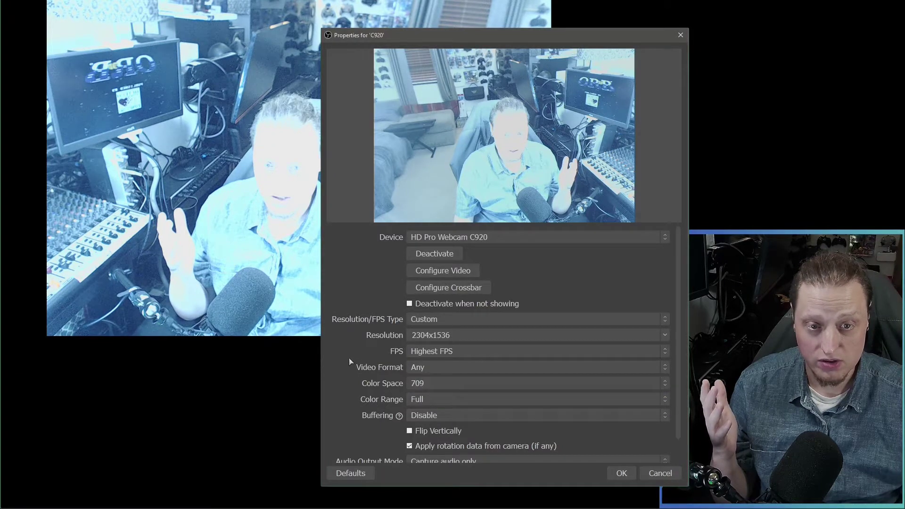
{"action": "left_click", "coordinate": [668, 351]}
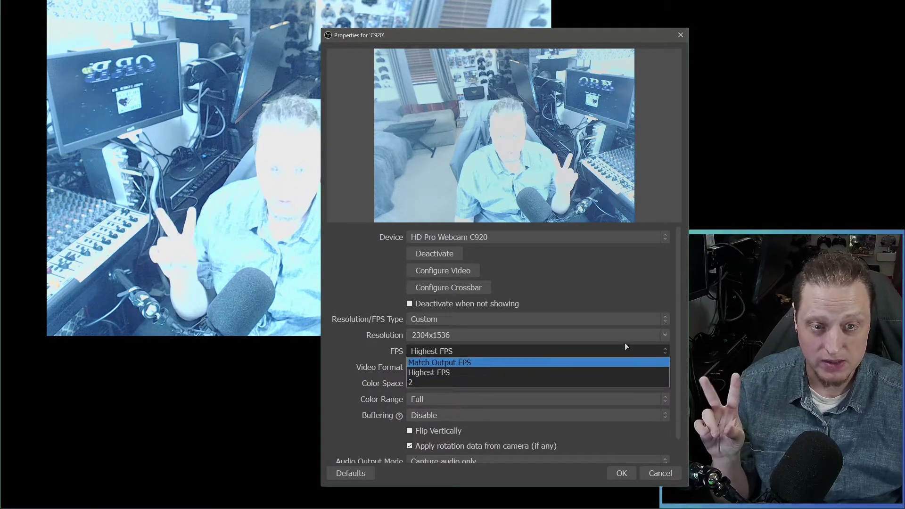
{"action": "left_click", "coordinate": [618, 341]}
{"action": "left_click", "coordinate": [664, 335]}
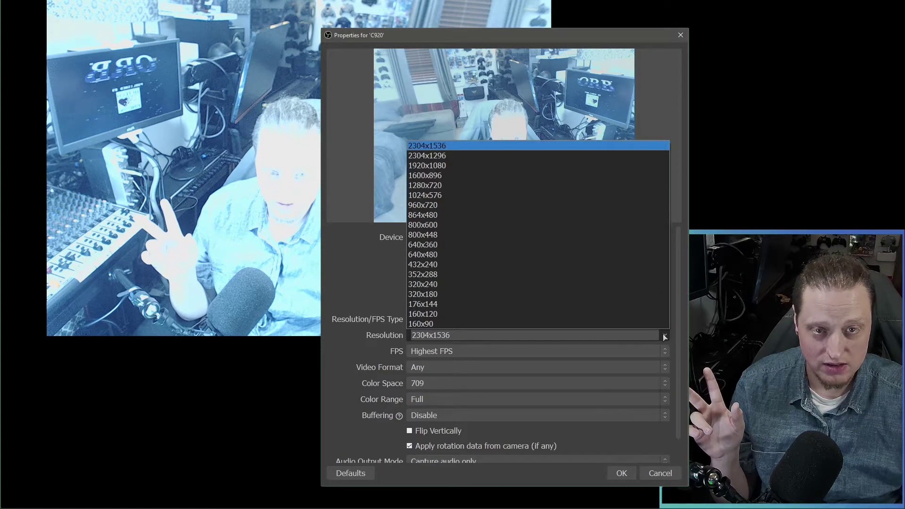
{"action": "left_click", "coordinate": [501, 165]}
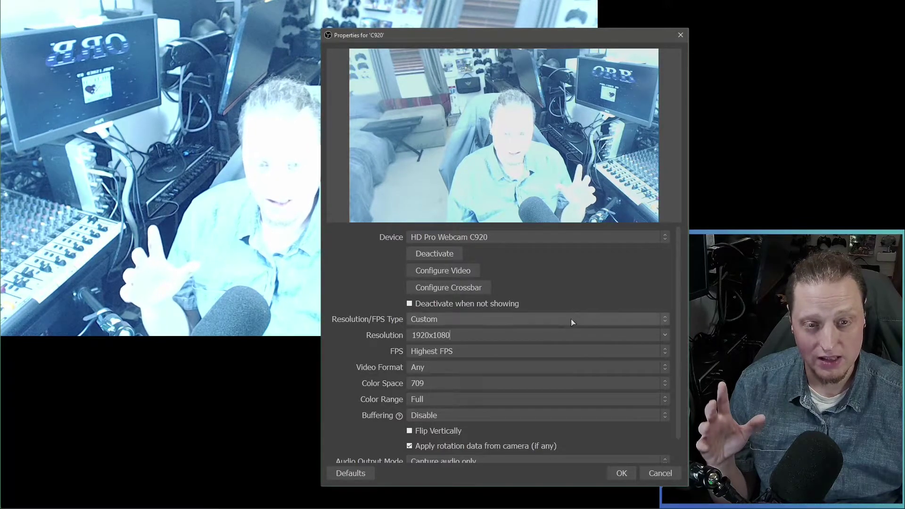
Choose 1280x720 as the C920 capture resolution
{"action": "left_click", "coordinate": [669, 350]}
{"action": "left_click", "coordinate": [668, 352]}
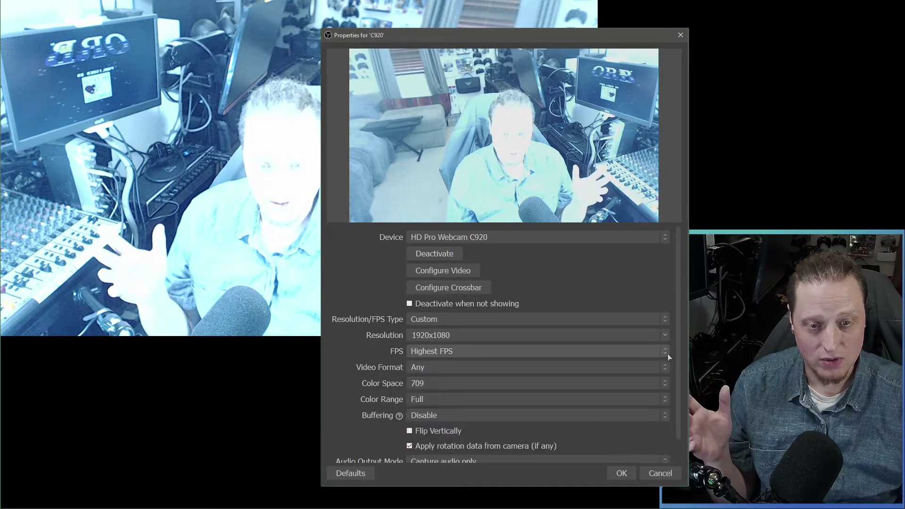
{"action": "left_click", "coordinate": [666, 366]}
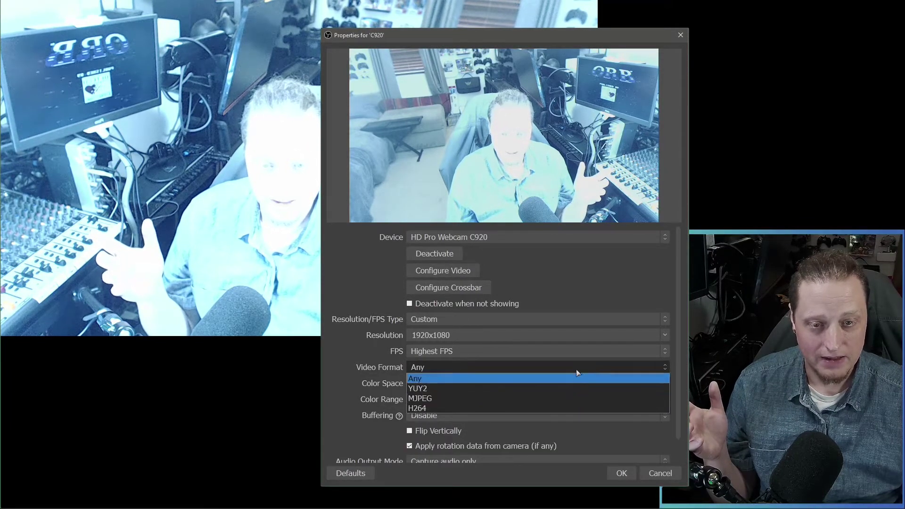
{"action": "left_click", "coordinate": [578, 377]}
{"action": "left_click", "coordinate": [665, 335]}
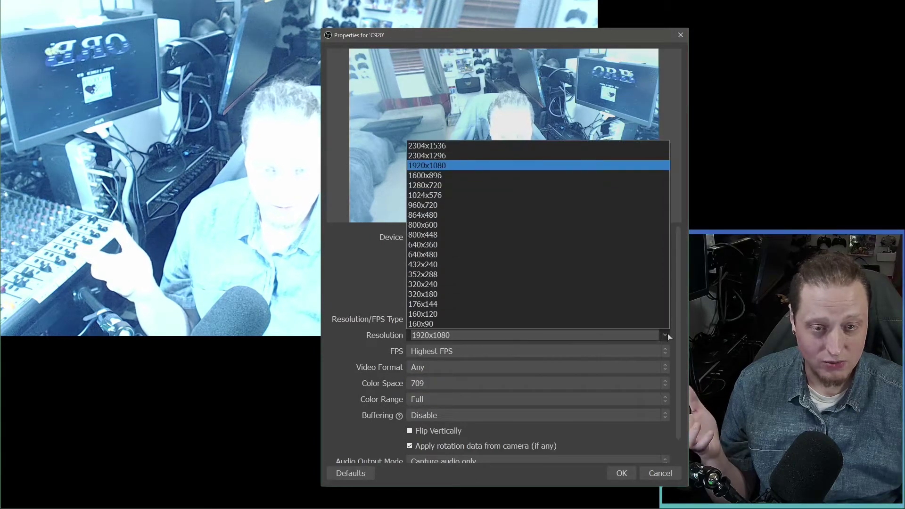
{"action": "left_click", "coordinate": [516, 185]}
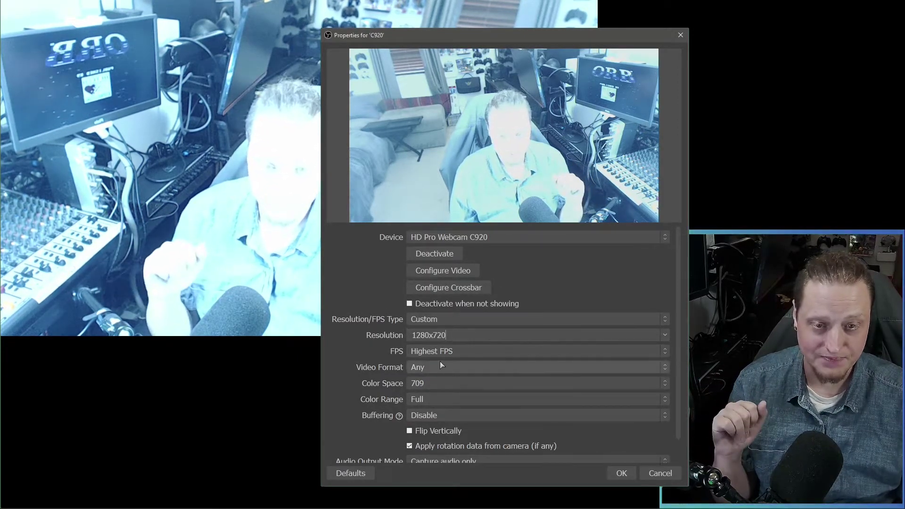
Keep the frame rate at Highest FPS and set Video Format to MJPEG
{"action": "left_click", "coordinate": [463, 351]}
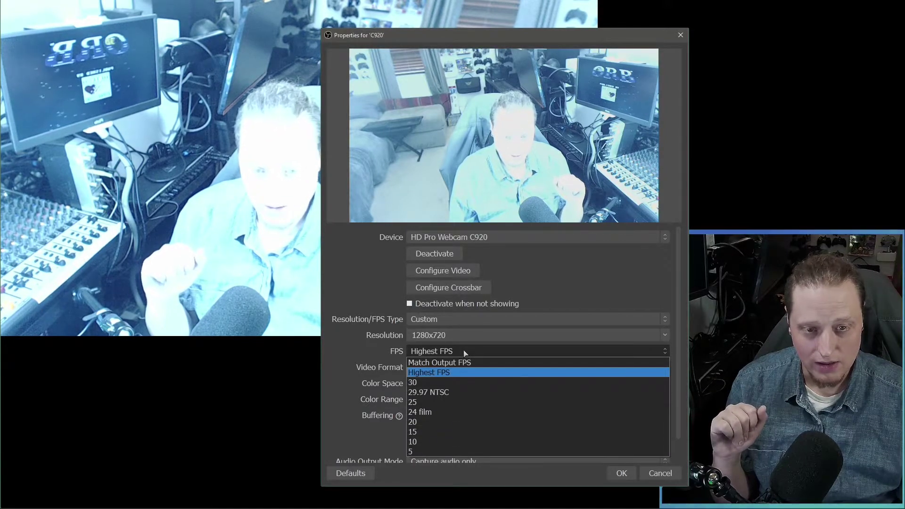
{"action": "left_click", "coordinate": [463, 350]}
{"action": "left_click", "coordinate": [464, 351]}
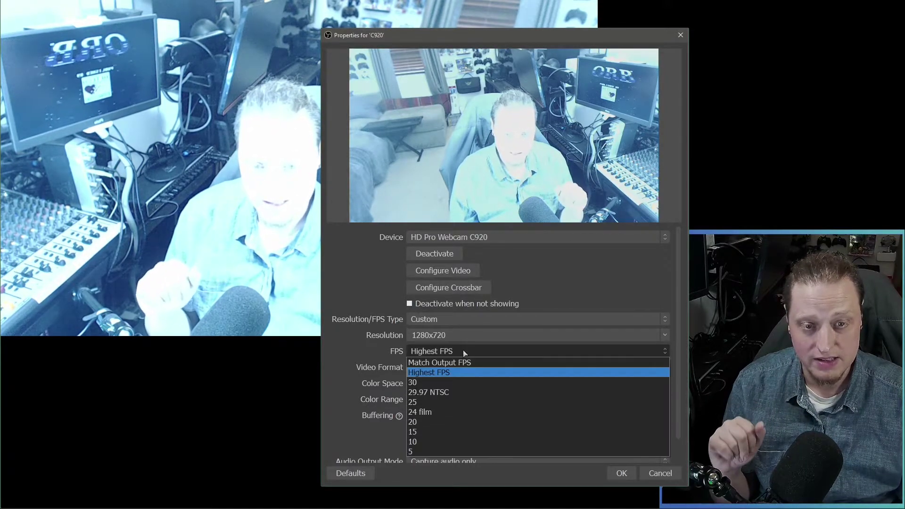
{"action": "left_click", "coordinate": [464, 352]}
{"action": "left_click", "coordinate": [460, 366]}
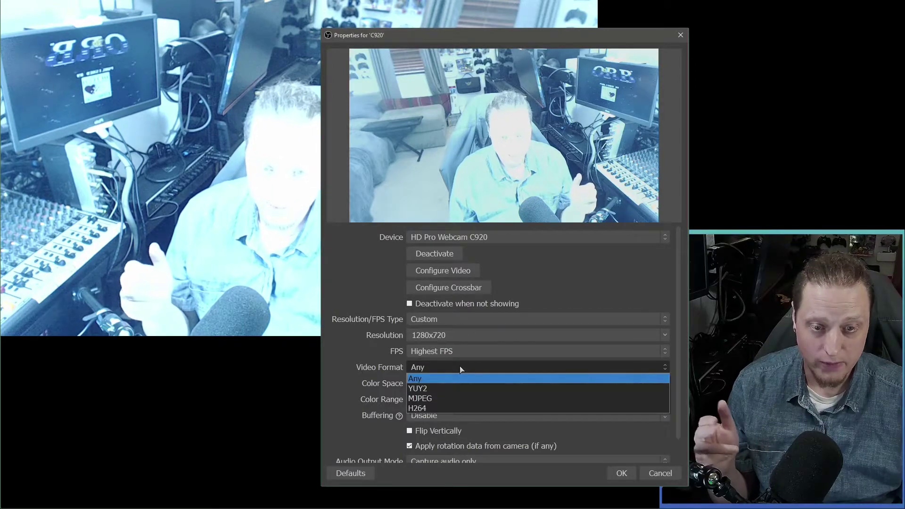
{"action": "left_click", "coordinate": [460, 399]}
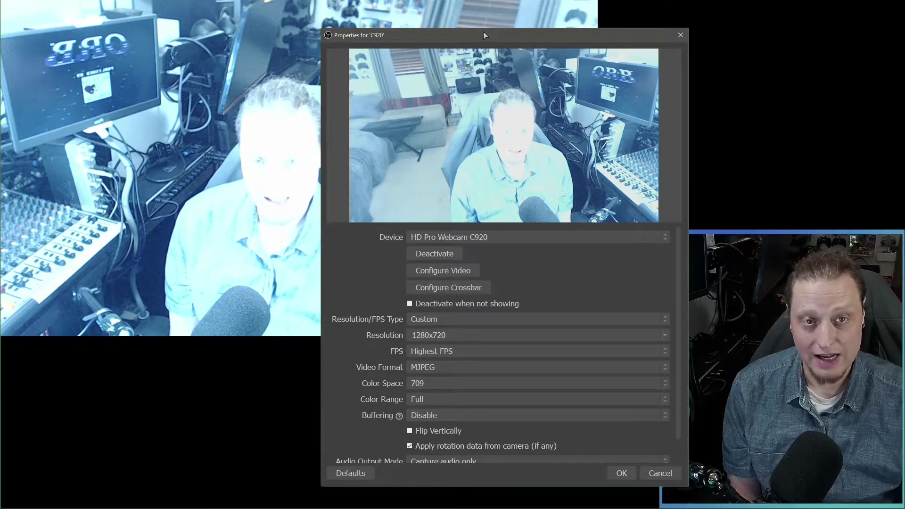
Open the C920's Configure Video image properties and move that dialog down-left
{"action": "mouse_move", "coordinate": [484, 33]}
{"action": "left_mouse_down"}
{"action": "mouse_move", "coordinate": [493, 24]}
{"action": "mouse_move", "coordinate": [486, 19]}
{"action": "left_mouse_up"}
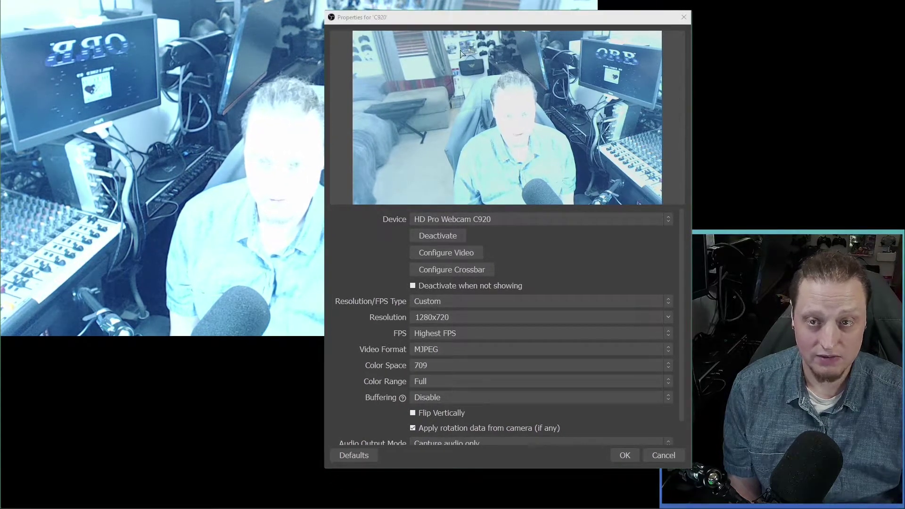
{"action": "left_click", "coordinate": [447, 252]}
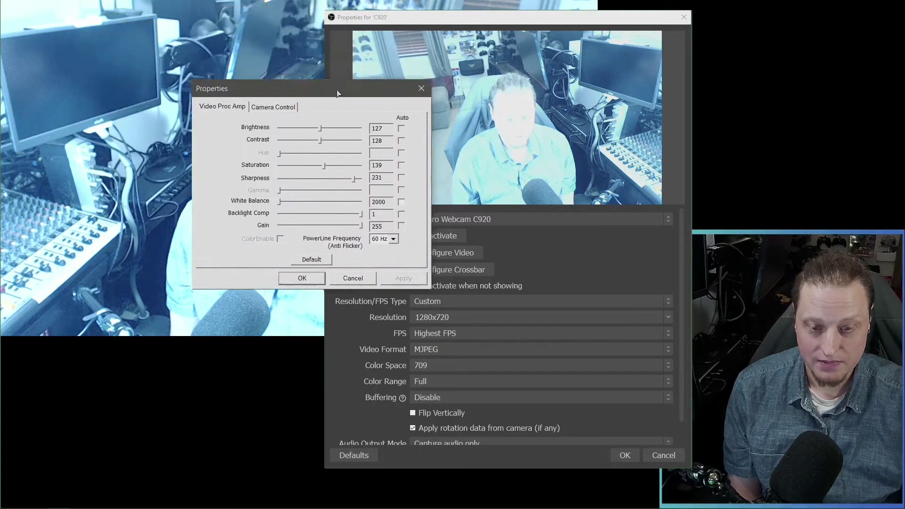
{"action": "left_click_drag", "start_coordinate": [341, 94], "coordinate": [211, 248]}
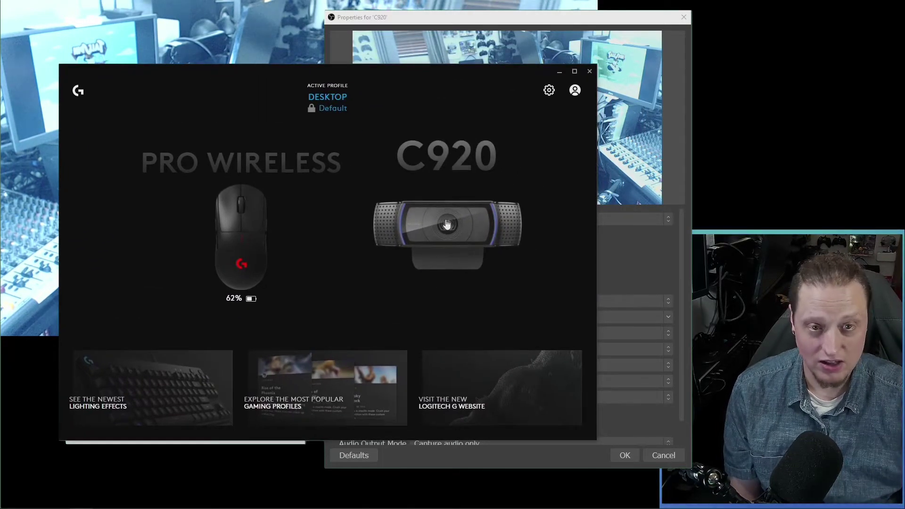
Open the C920 settings in G HUB and review its camera modes and video filters
{"action": "left_click", "coordinate": [447, 224]}
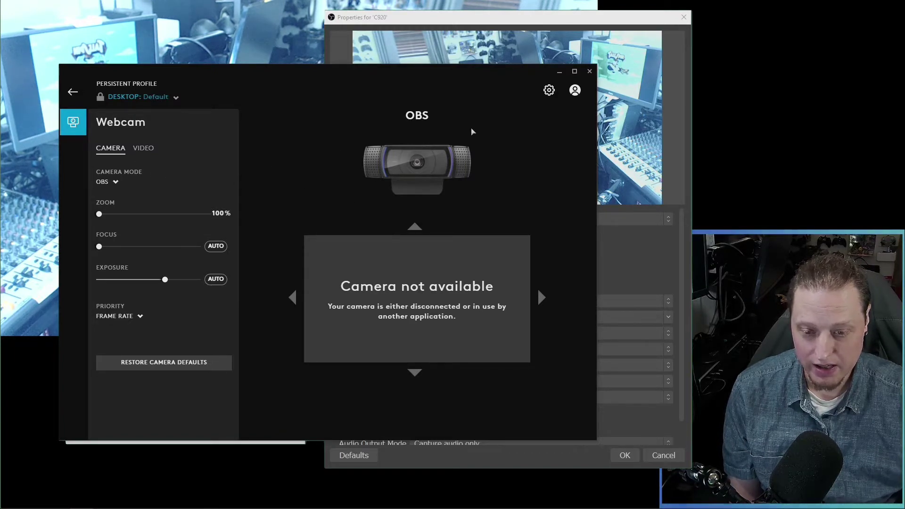
{"action": "left_click", "coordinate": [116, 183]}
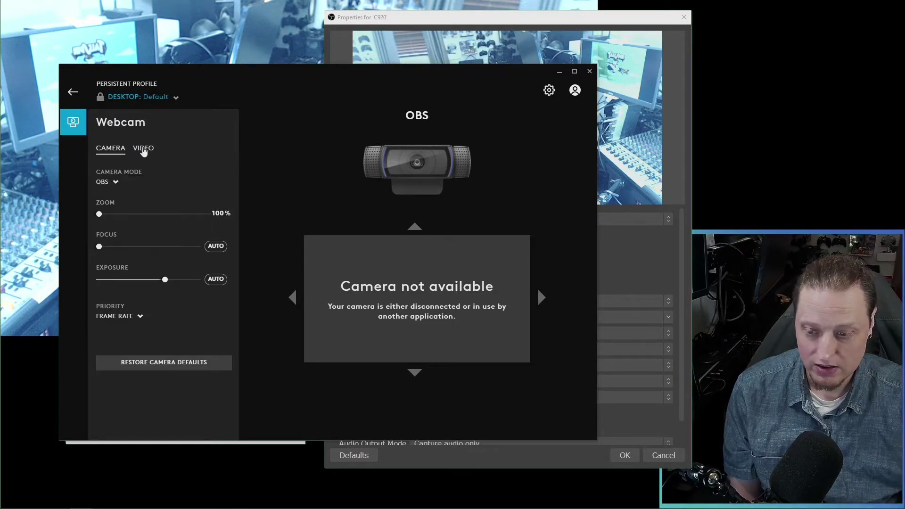
{"action": "left_click", "coordinate": [144, 150]}
{"action": "left_click", "coordinate": [116, 183]}
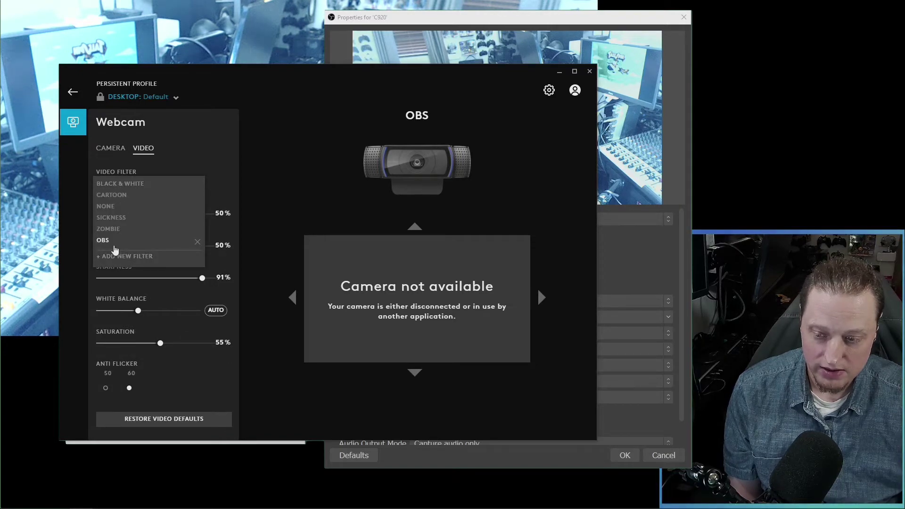
{"action": "left_click", "coordinate": [230, 156]}
{"action": "left_click", "coordinate": [111, 148]}
Add a new camera mode and rename it OBS
{"action": "double_click", "coordinate": [417, 119]}
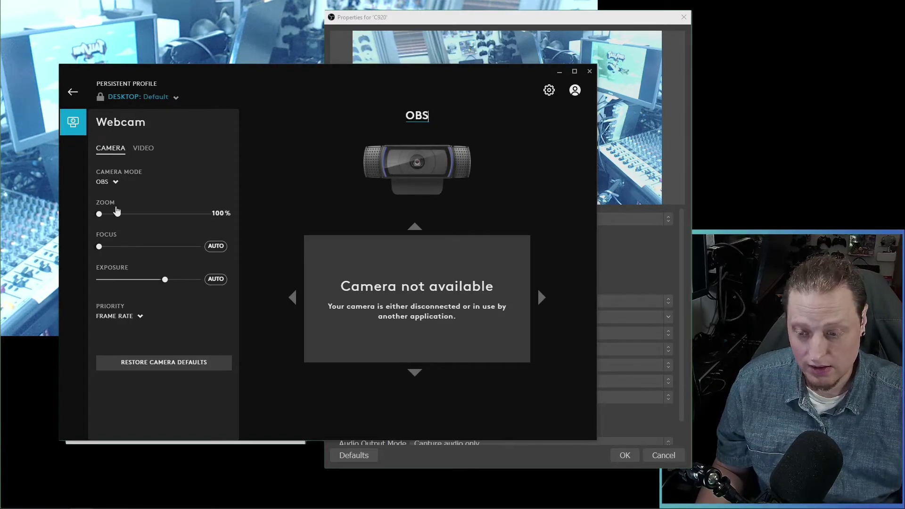
{"action": "left_click", "coordinate": [114, 184]}
{"action": "left_click", "coordinate": [117, 219]}
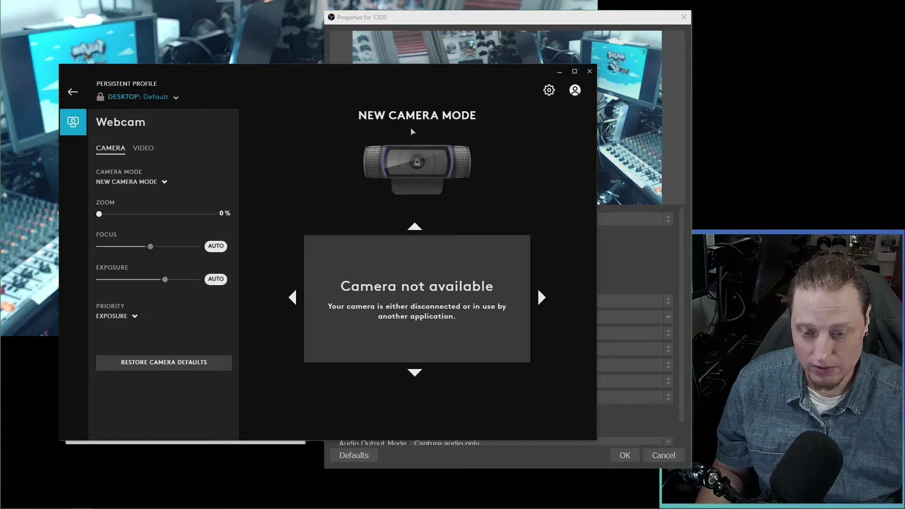
{"action": "triple_click", "coordinate": [427, 114]}
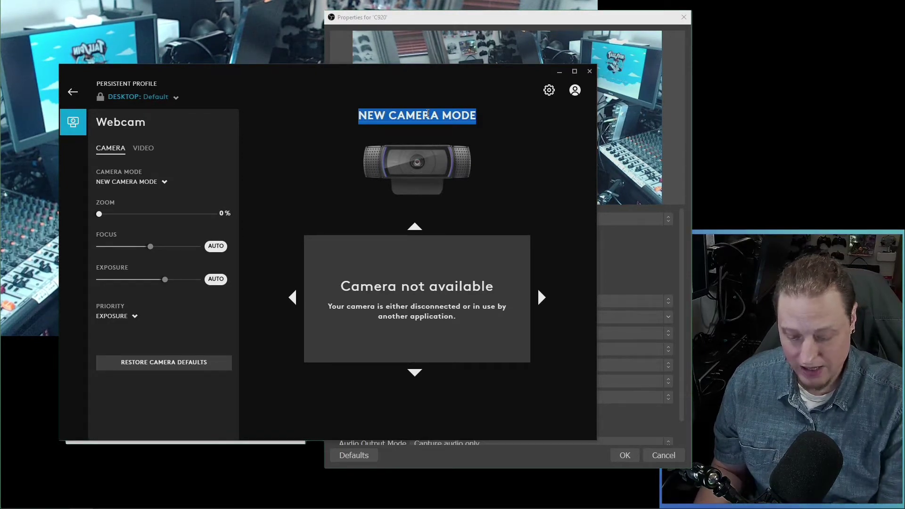
{"action": "type", "text": "OBS"}
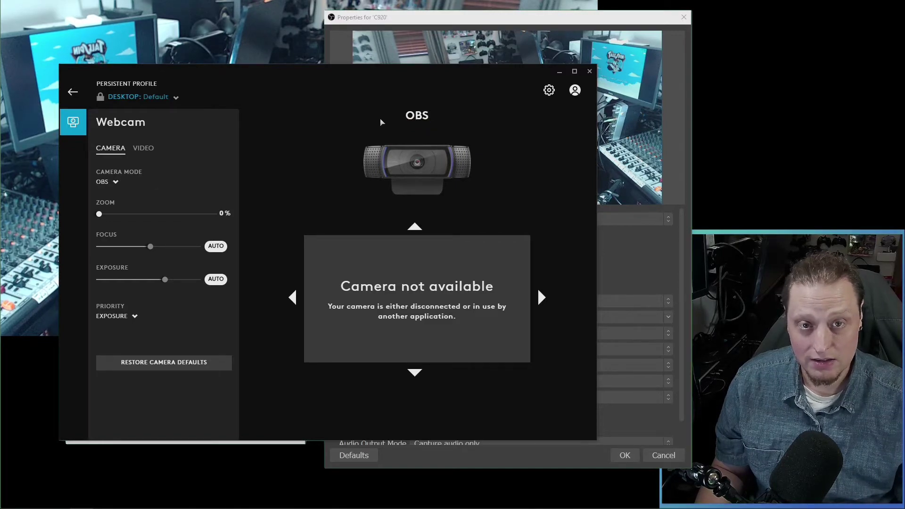
Delete the duplicate OBS camera mode and reselect the original OBS mode
{"action": "left_click", "coordinate": [115, 183]}
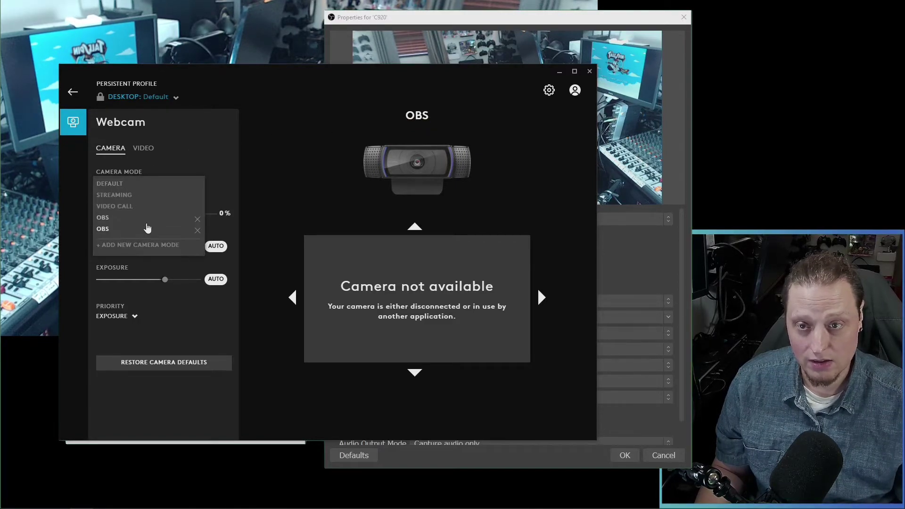
{"action": "left_click", "coordinate": [198, 231]}
{"action": "left_click", "coordinate": [126, 185]}
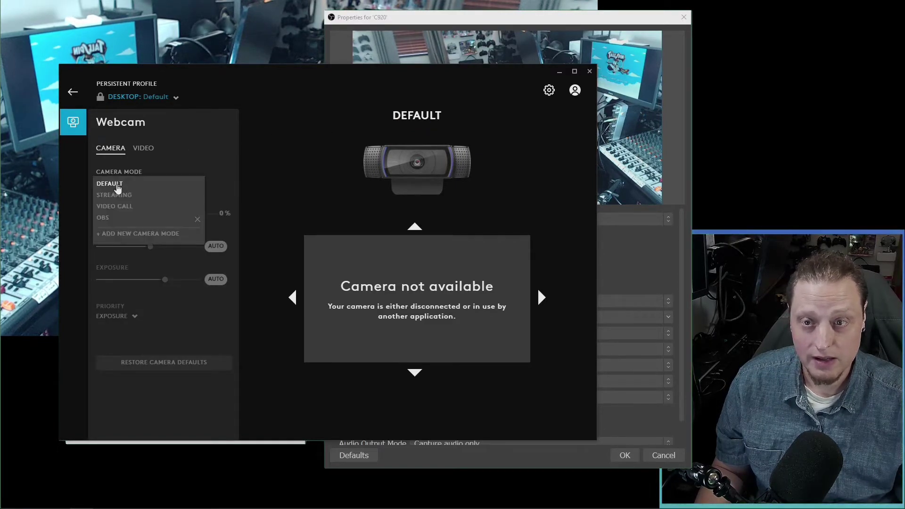
{"action": "left_click", "coordinate": [126, 219]}
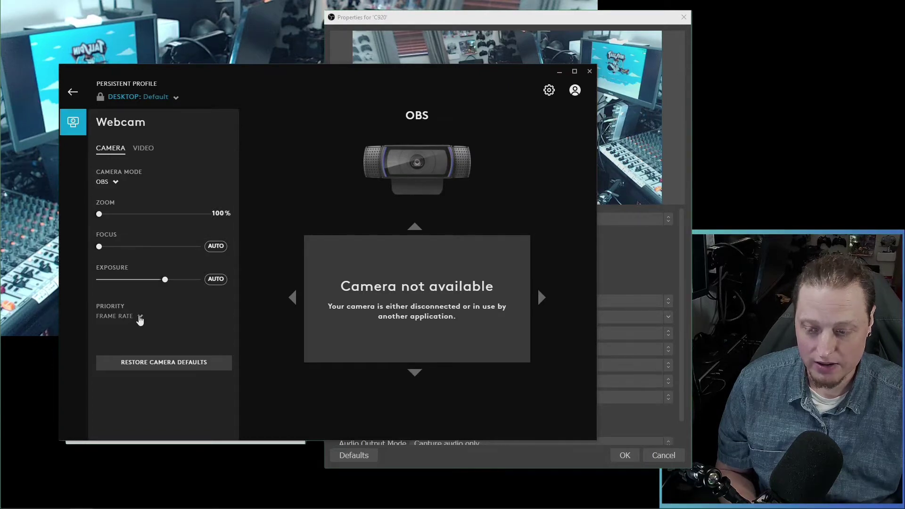
Switch the camera priority to Exposure, then back to Frame Rate
{"action": "left_click", "coordinate": [140, 318]}
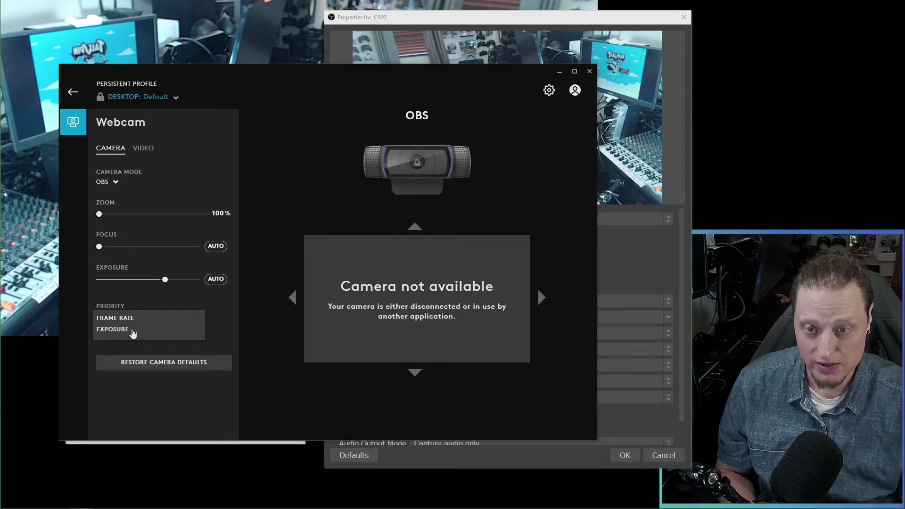
{"action": "left_click", "coordinate": [132, 330]}
{"action": "left_click", "coordinate": [136, 318]}
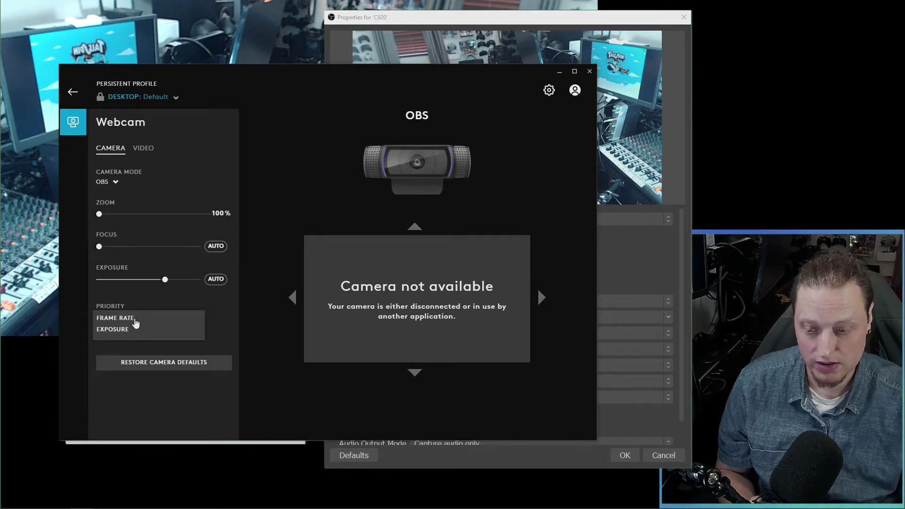
{"action": "left_click", "coordinate": [136, 318]}
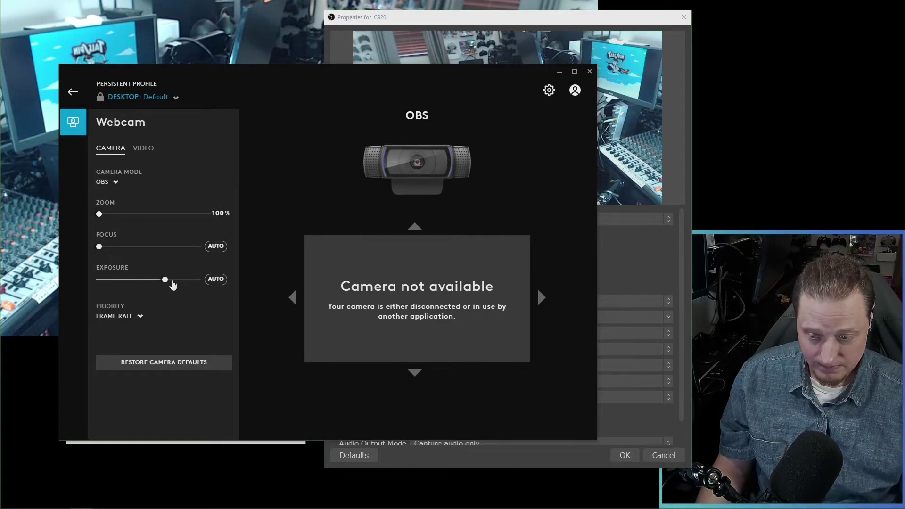
Raise the exposure, fine-tuning it against the live feed for a brighter image
{"action": "mouse_move", "coordinate": [166, 281]}
{"action": "left_mouse_down"}
{"action": "mouse_move", "coordinate": [197, 282]}
{"action": "mouse_move", "coordinate": [176, 282]}
{"action": "left_mouse_up"}
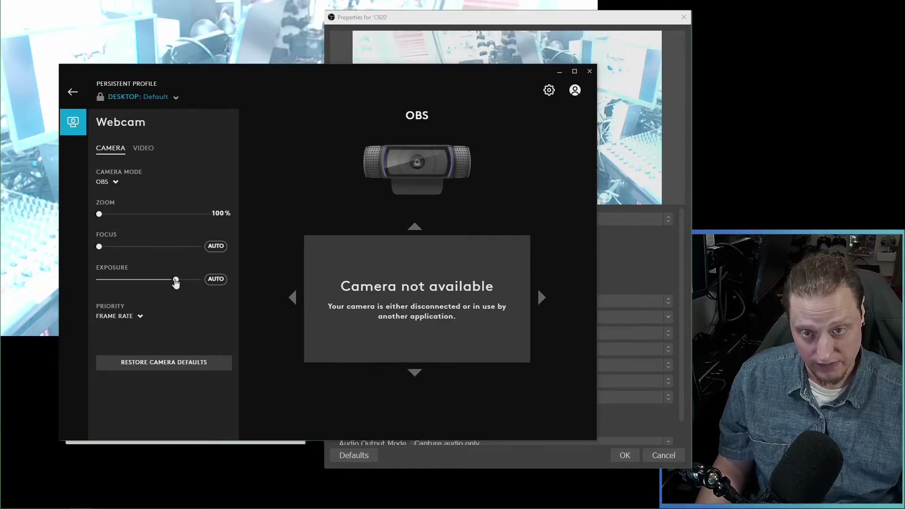
{"action": "left_click_drag", "start_coordinate": [325, 95], "coordinate": [590, 111]}
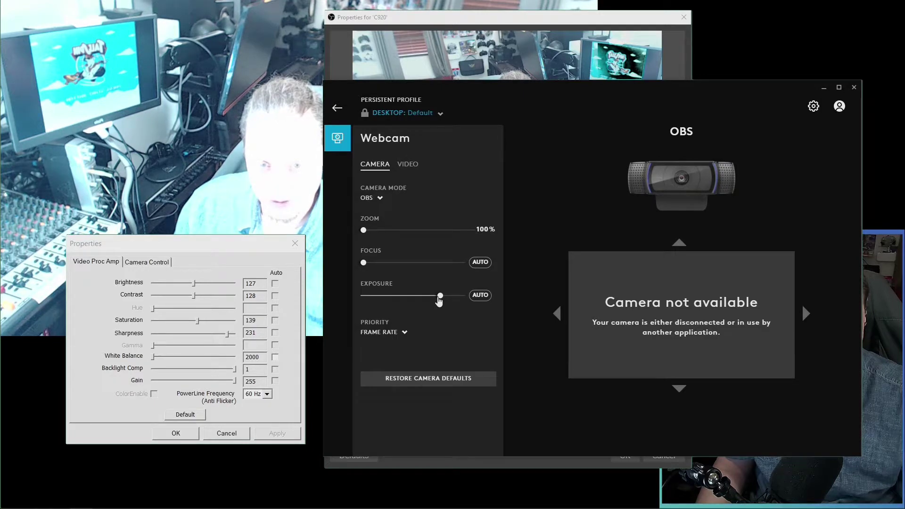
{"action": "left_click_drag", "start_coordinate": [429, 297], "coordinate": [463, 298]}
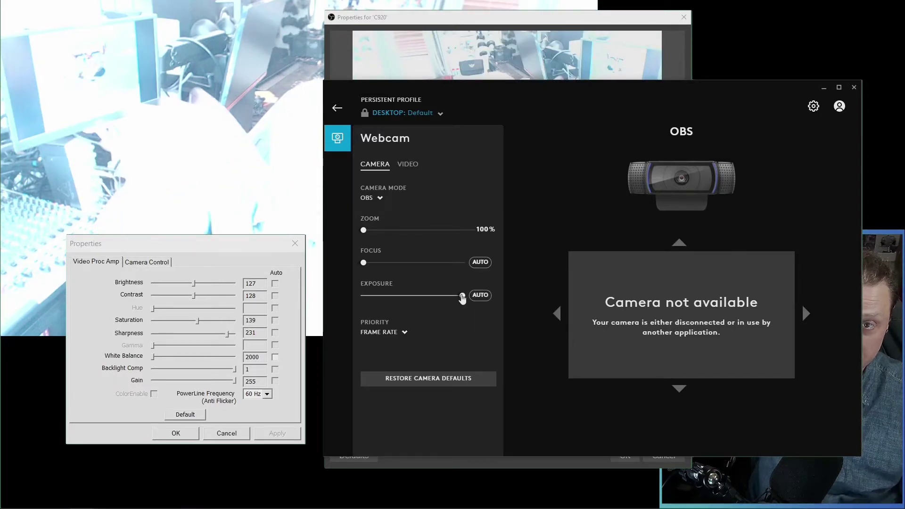
{"action": "left_click_drag", "start_coordinate": [455, 296], "coordinate": [446, 299]}
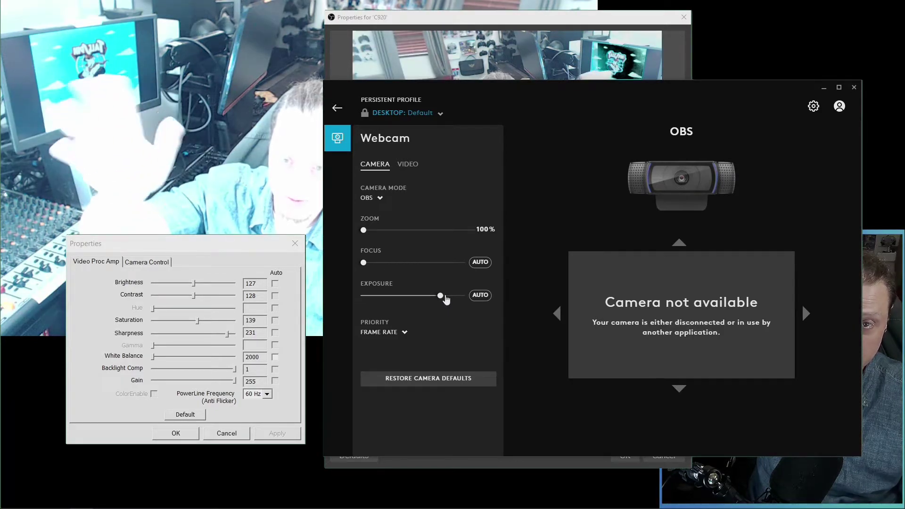
{"action": "left_click_drag", "start_coordinate": [438, 299], "coordinate": [430, 298]}
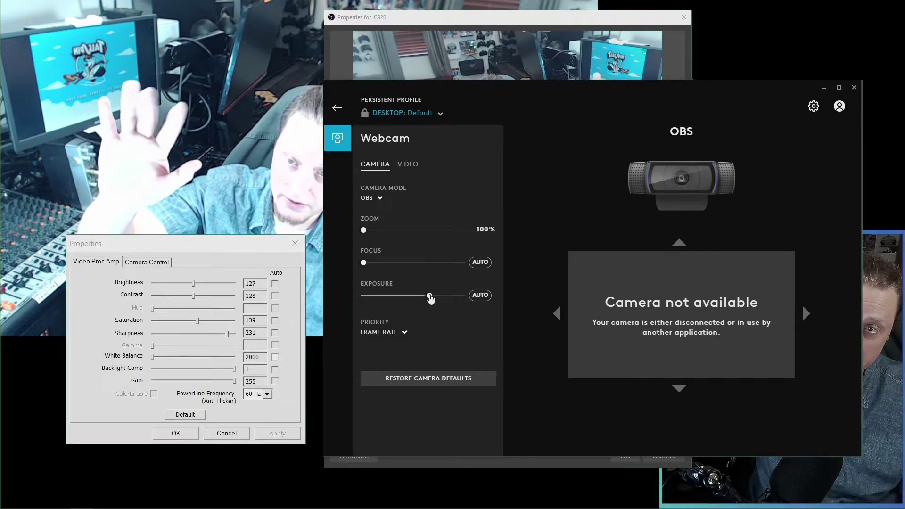
{"action": "left_click_drag", "start_coordinate": [431, 298], "coordinate": [439, 300]}
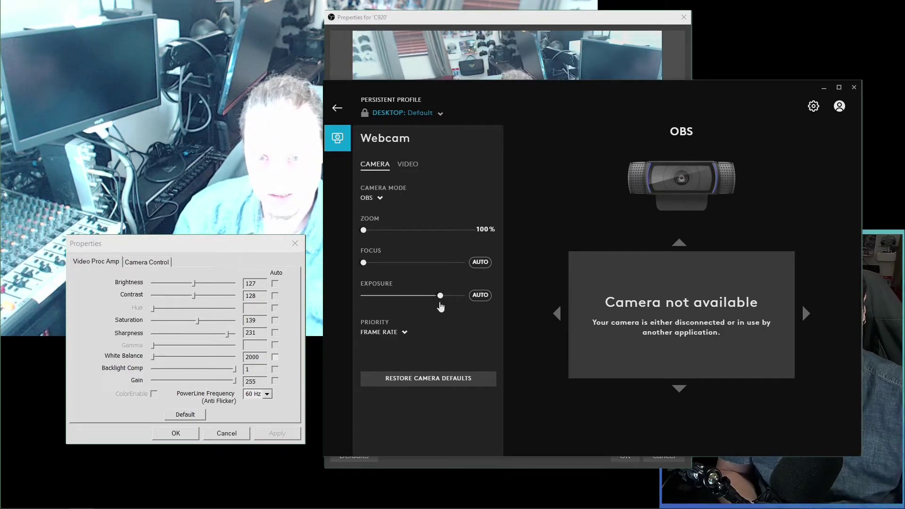
{"action": "left_click", "coordinate": [409, 165]}
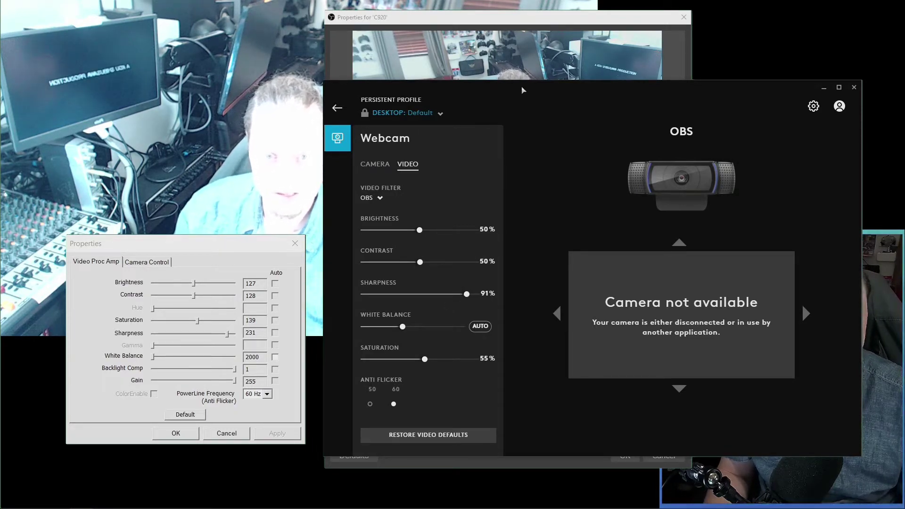
Nudge the white balance slightly warmer, then reposition the webcam Properties dialog
{"action": "left_click_drag", "start_coordinate": [522, 90], "coordinate": [580, 68]}
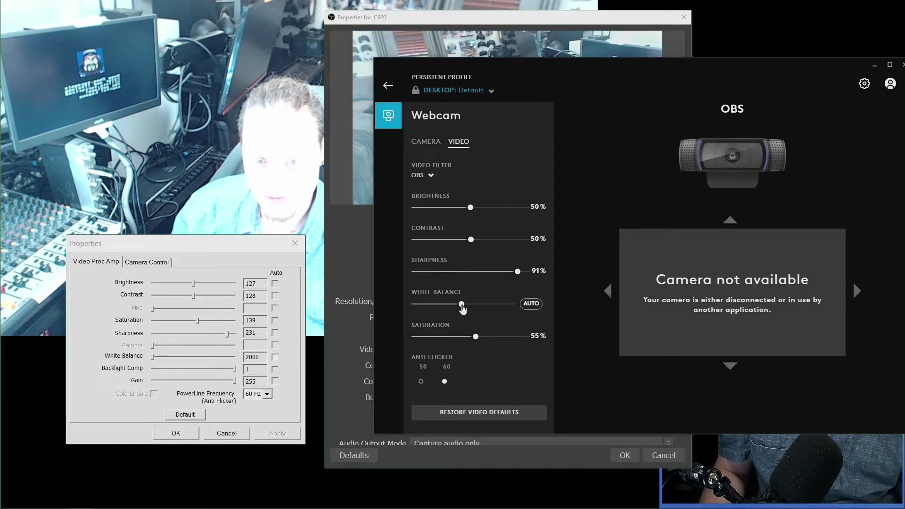
{"action": "left_click_drag", "start_coordinate": [453, 305], "coordinate": [460, 305]}
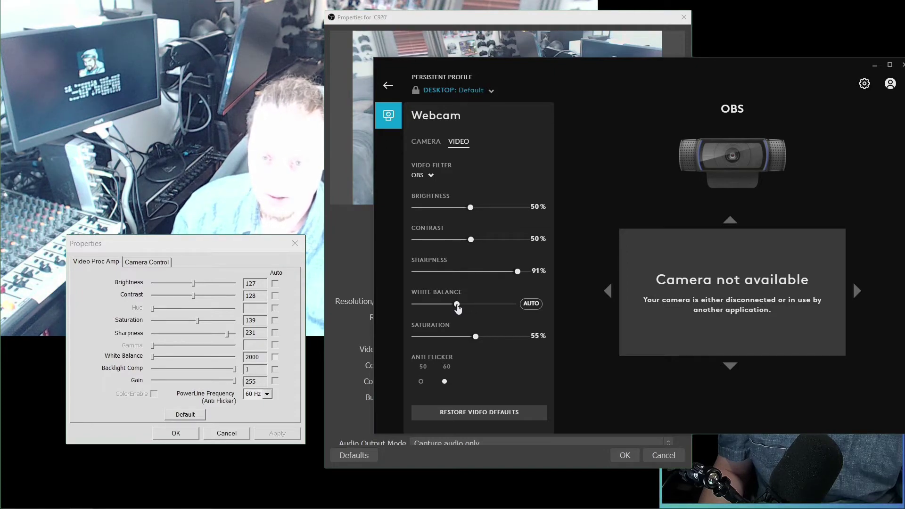
{"action": "left_click_drag", "start_coordinate": [458, 306], "coordinate": [455, 305]}
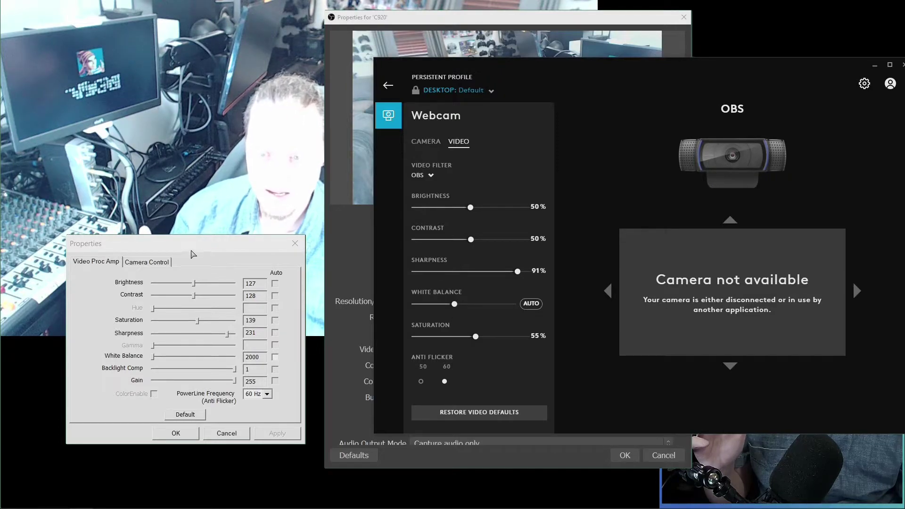
{"action": "left_click_drag", "start_coordinate": [185, 242], "coordinate": [190, 272]}
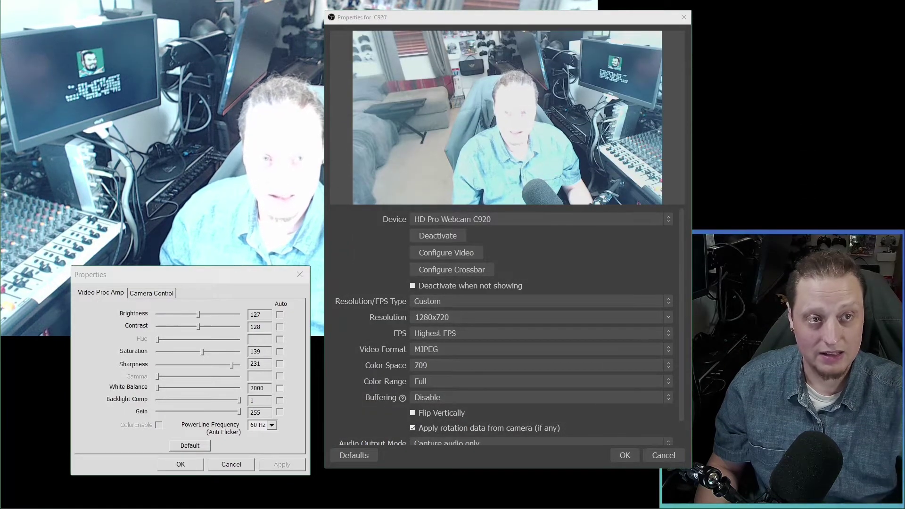
{"action": "key", "text": "alt+Tab"}
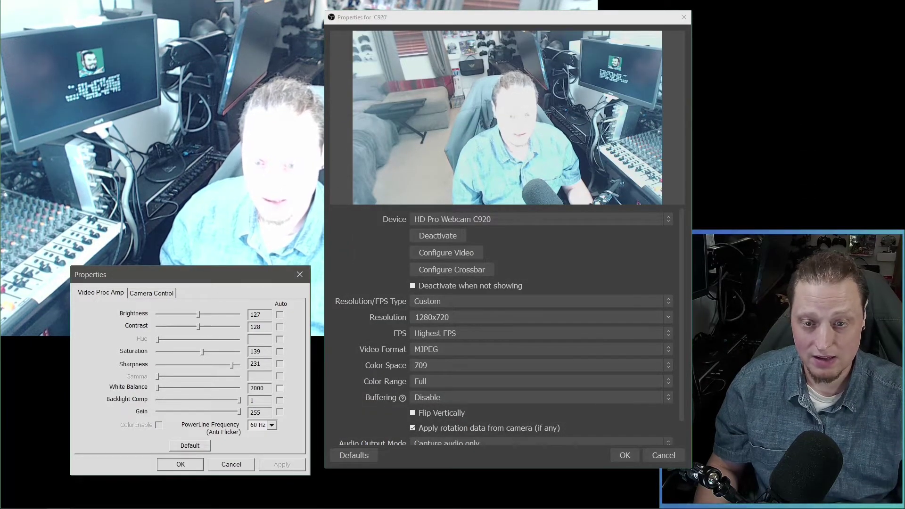
{"action": "left_click_drag", "start_coordinate": [188, 276], "coordinate": [164, 284]}
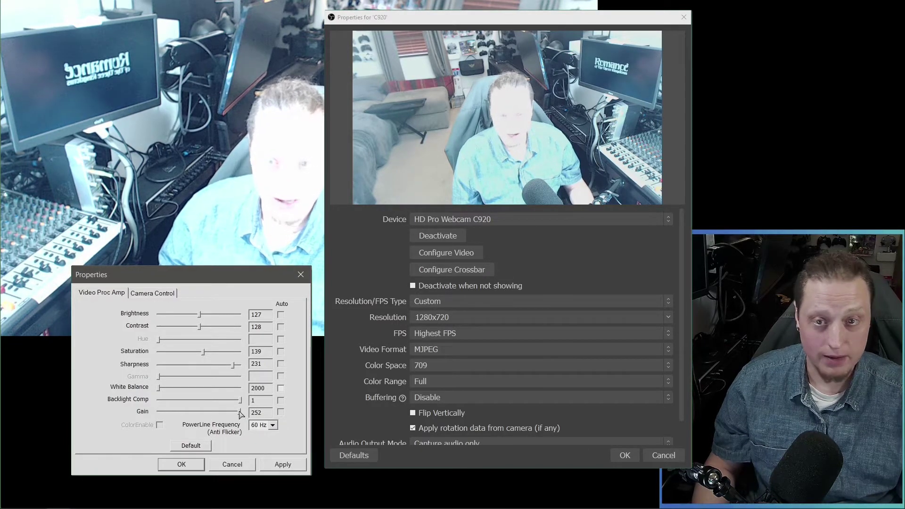
{"action": "left_click_drag", "start_coordinate": [242, 413], "coordinate": [152, 419]}
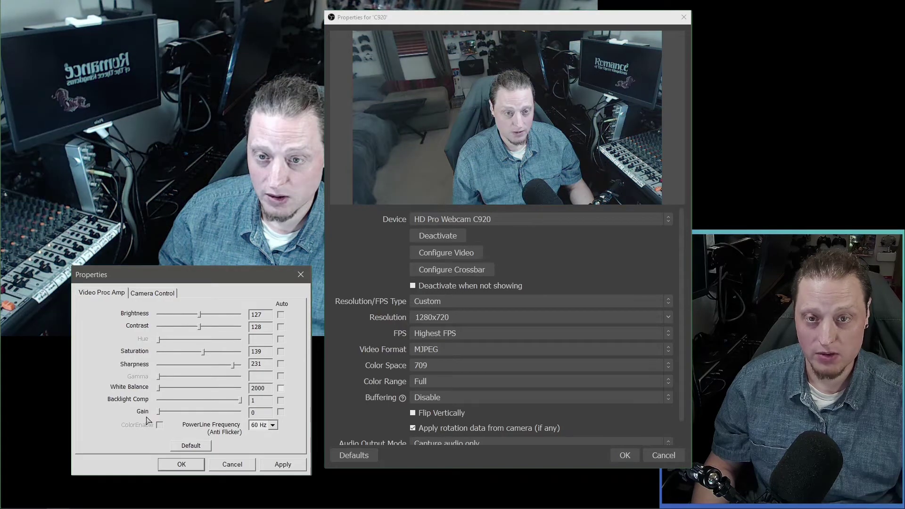
{"action": "left_click", "coordinate": [219, 402]}
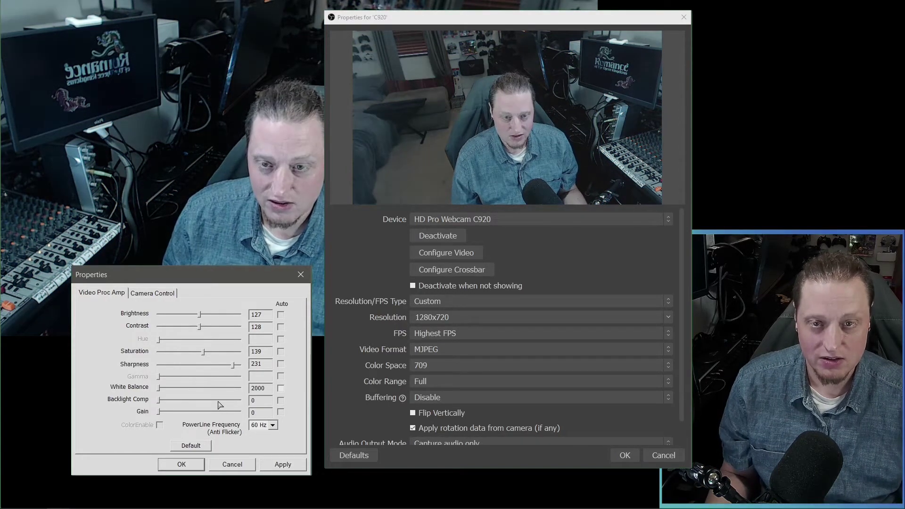
{"action": "left_click", "coordinate": [149, 294]}
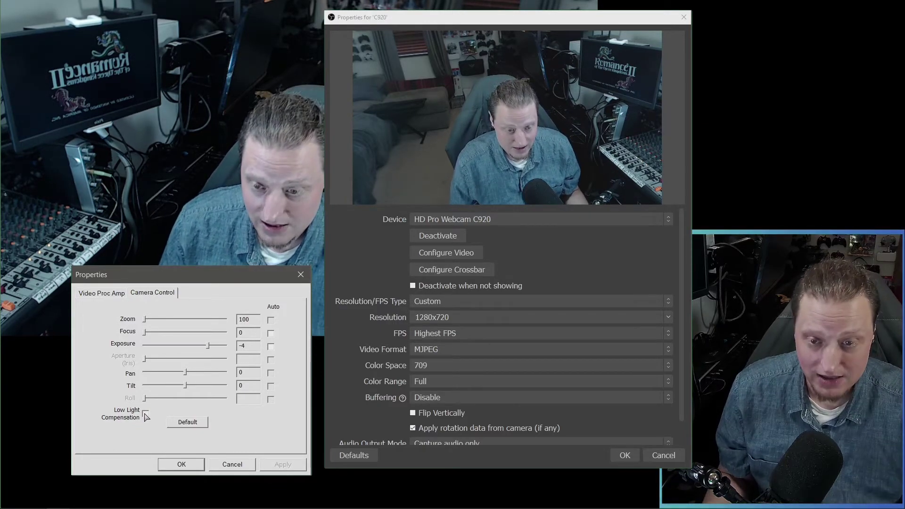
{"action": "left_click", "coordinate": [105, 295]}
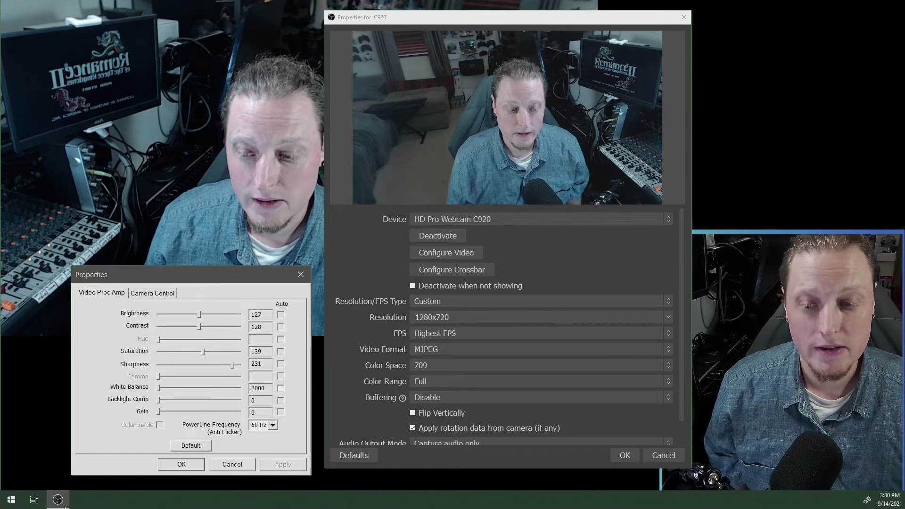
{"action": "left_click", "coordinate": [542, 38]}
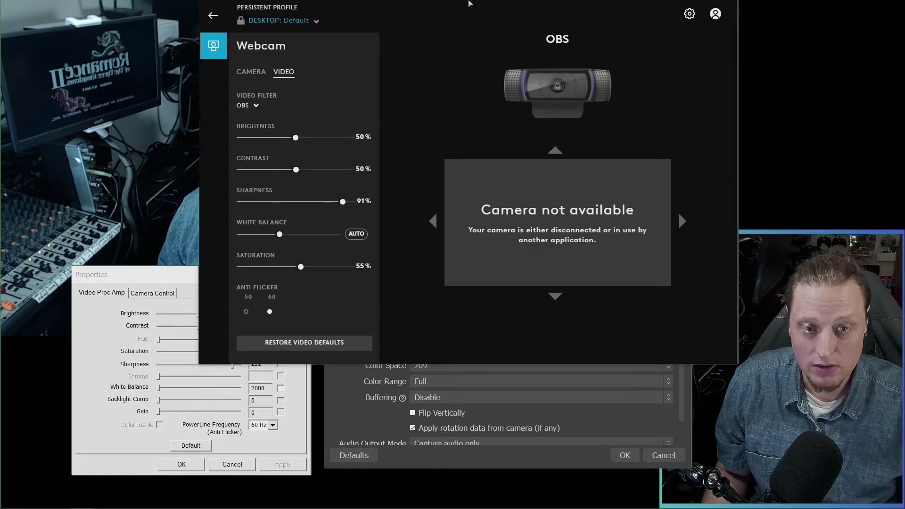
Fine-tune white balance, try gain 7 then return it to 0, and close the adjustment dialog
{"action": "left_click_drag", "start_coordinate": [469, 3], "coordinate": [597, 65]}
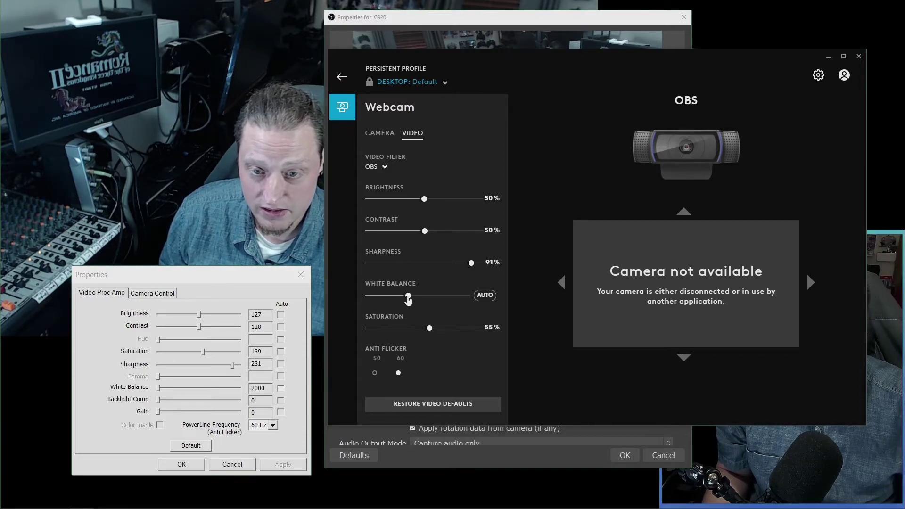
{"action": "left_click_drag", "start_coordinate": [408, 297], "coordinate": [418, 299]}
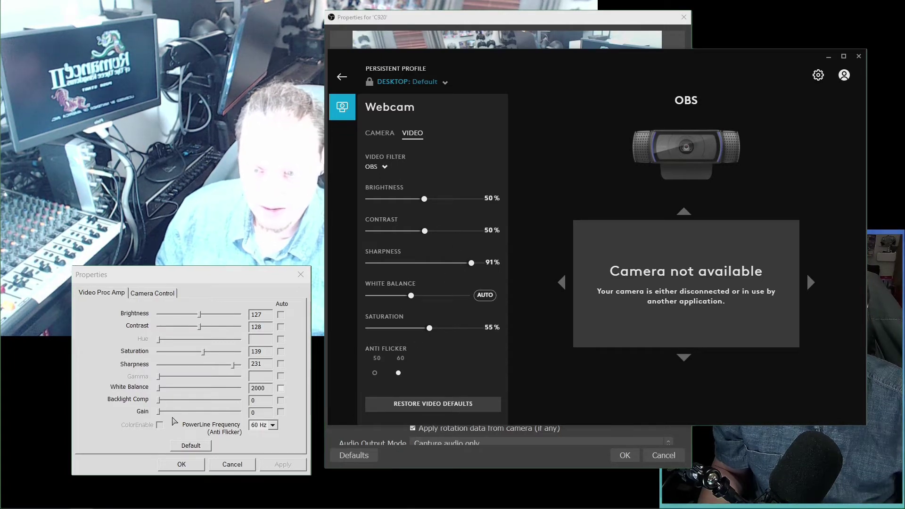
{"action": "left_click_drag", "start_coordinate": [159, 413], "coordinate": [161, 414]}
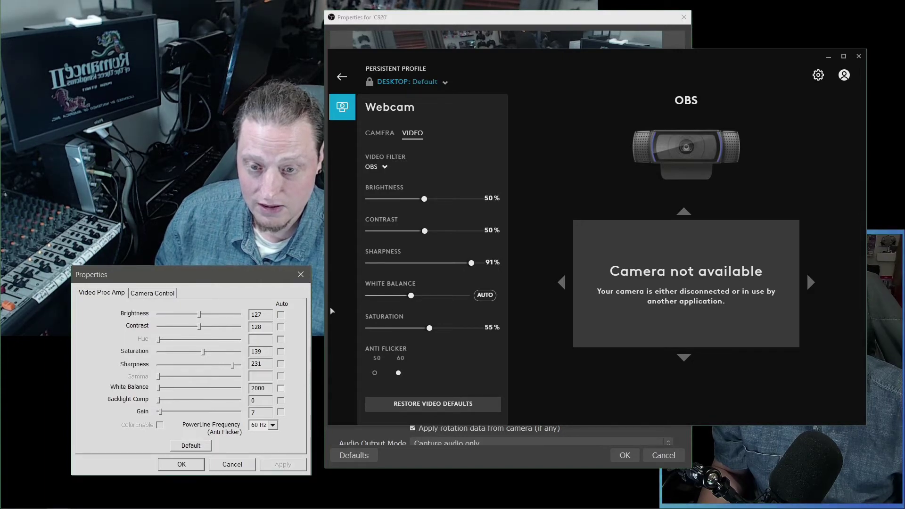
{"action": "left_click", "coordinate": [414, 296]}
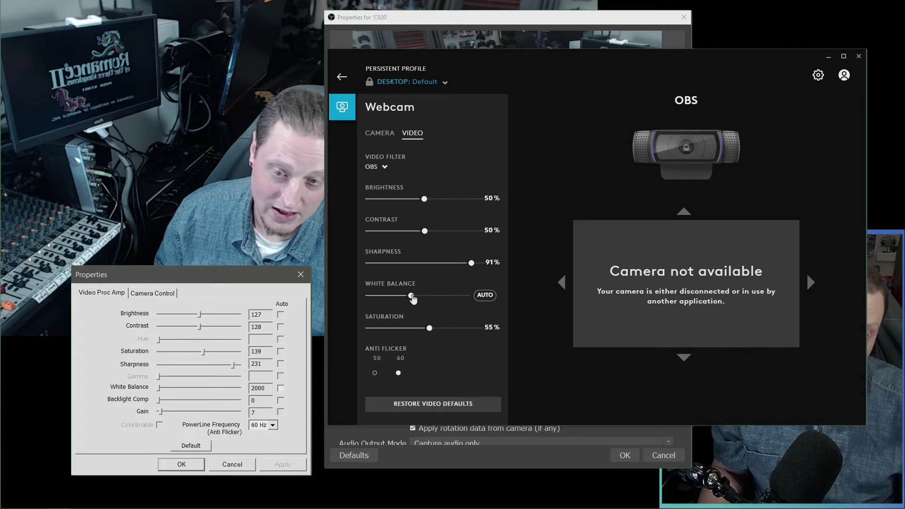
{"action": "left_click_drag", "start_coordinate": [414, 296], "coordinate": [410, 296]}
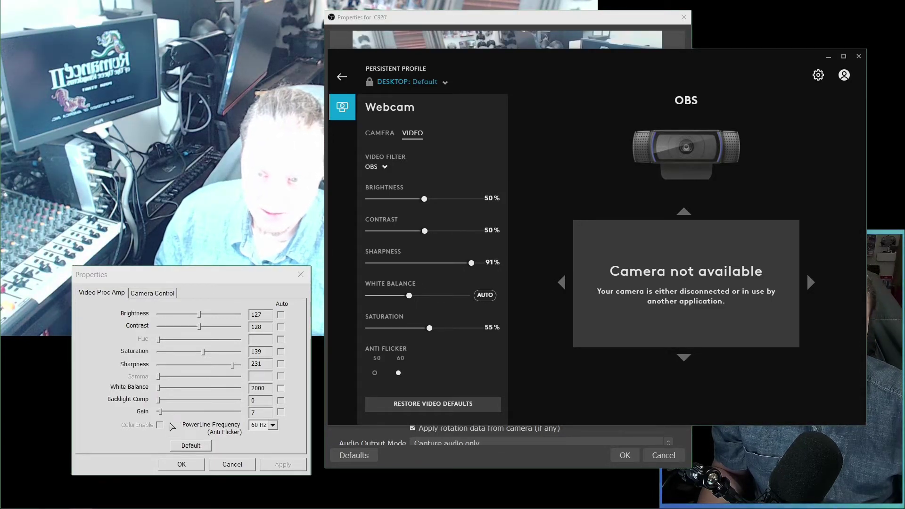
{"action": "left_click_drag", "start_coordinate": [161, 412], "coordinate": [156, 412]}
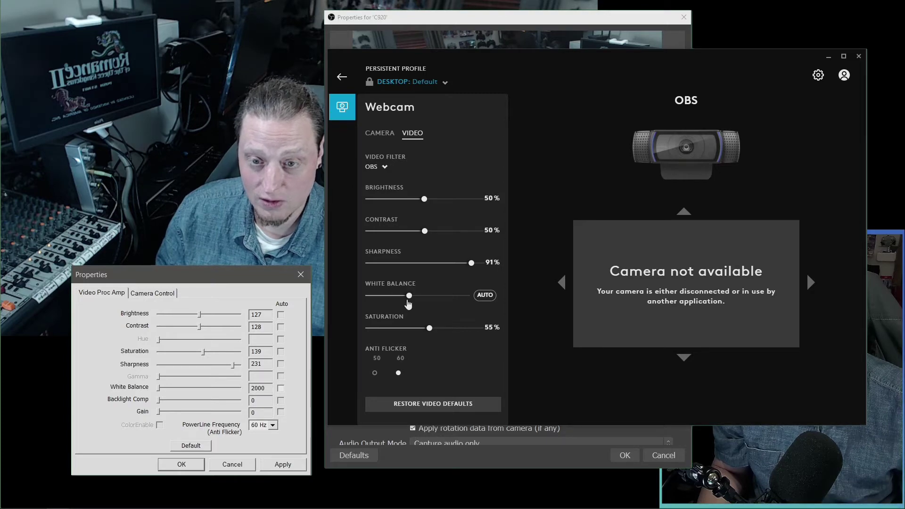
{"action": "left_click", "coordinate": [385, 134]}
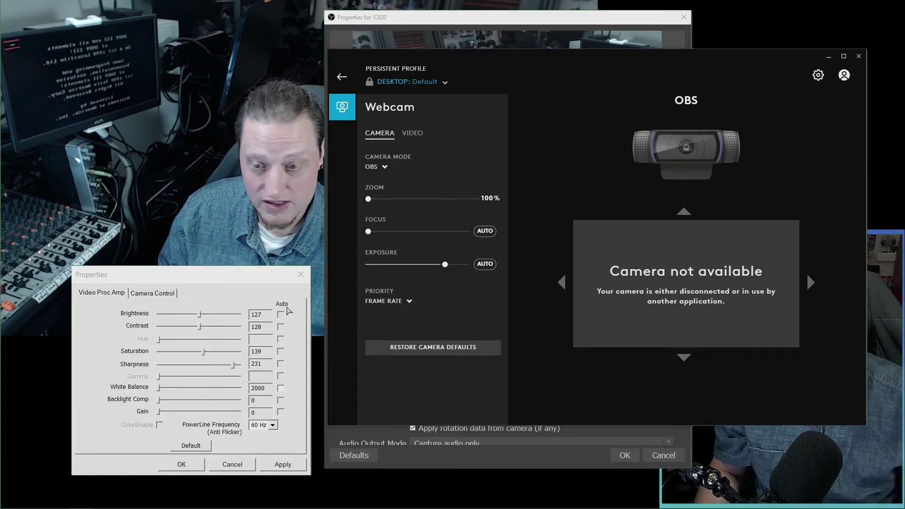
{"action": "left_click", "coordinate": [190, 469]}
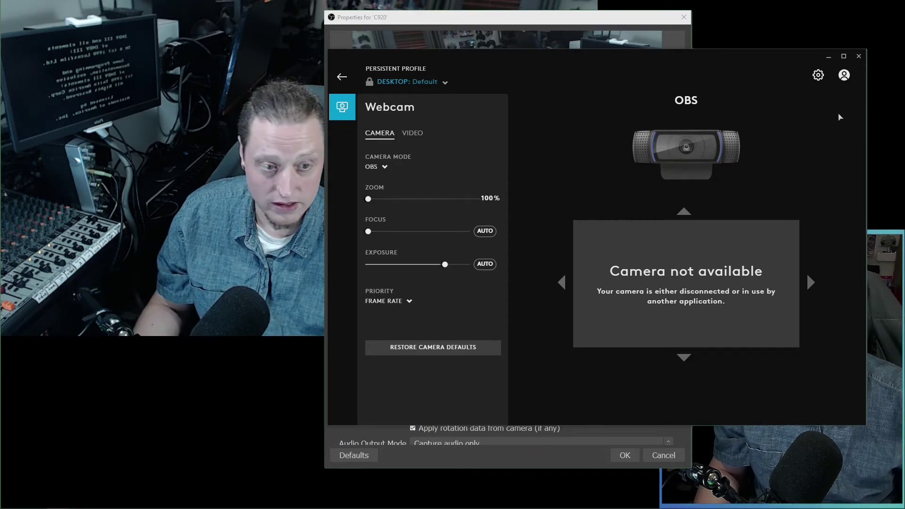
Close the C920 source properties and pull the G HUB zoom back to 100%
{"action": "key", "text": "Return"}
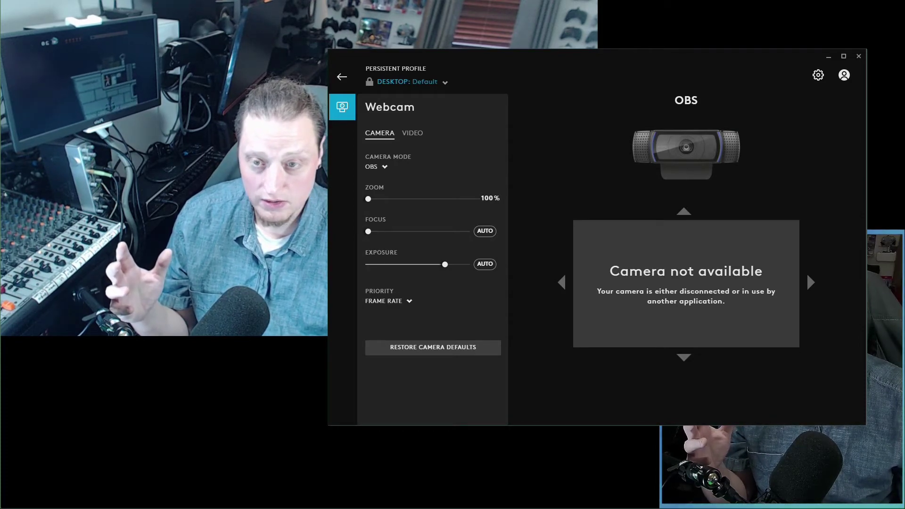
{"action": "left_click_drag", "start_coordinate": [491, 57], "coordinate": [579, 92]}
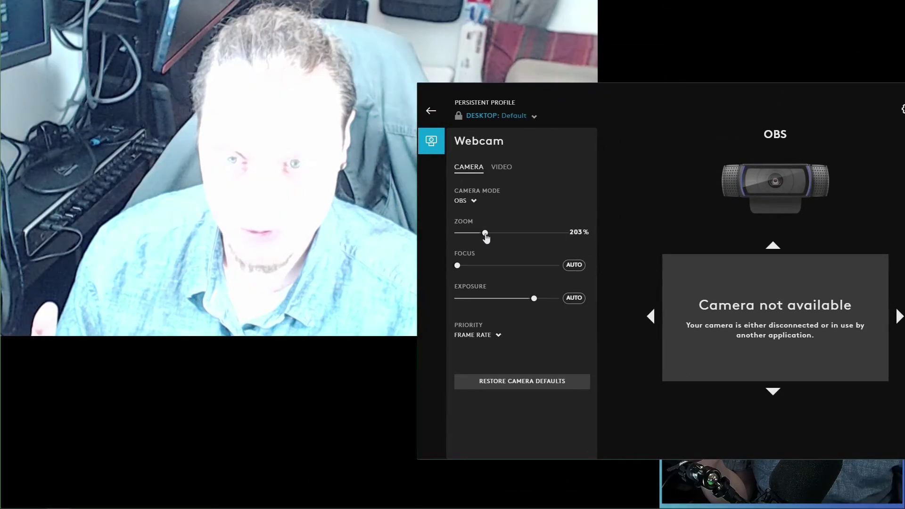
{"action": "left_click_drag", "start_coordinate": [486, 236], "coordinate": [446, 239]}
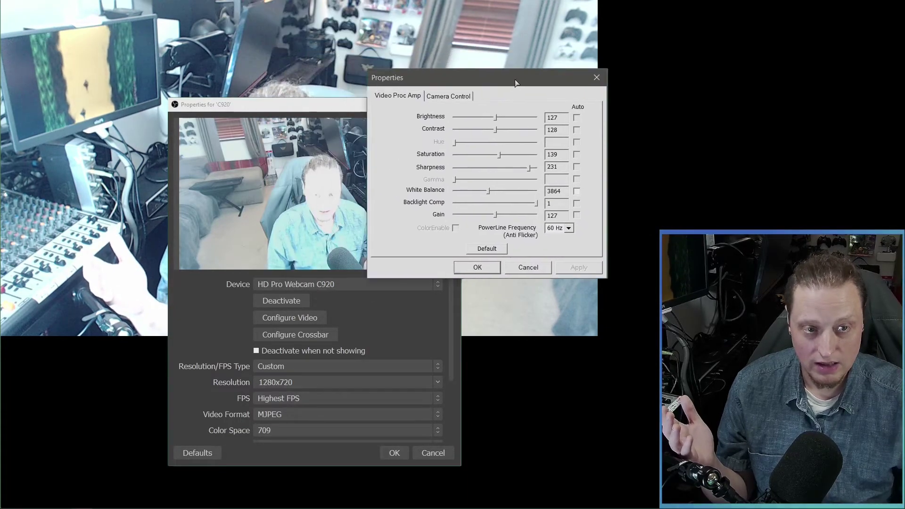
Turn backlight compensation off and lower the gain to 0
{"action": "left_click_drag", "start_coordinate": [518, 88], "coordinate": [673, 70]}
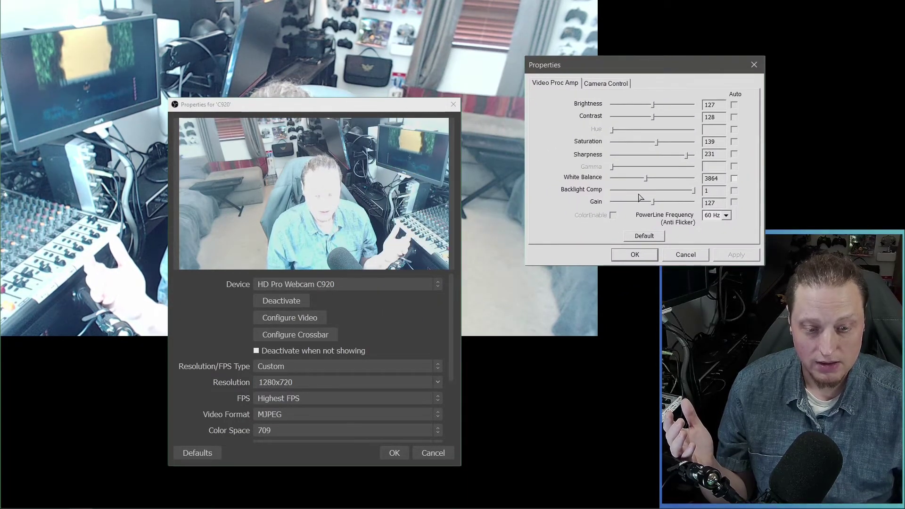
{"action": "left_click", "coordinate": [616, 190]}
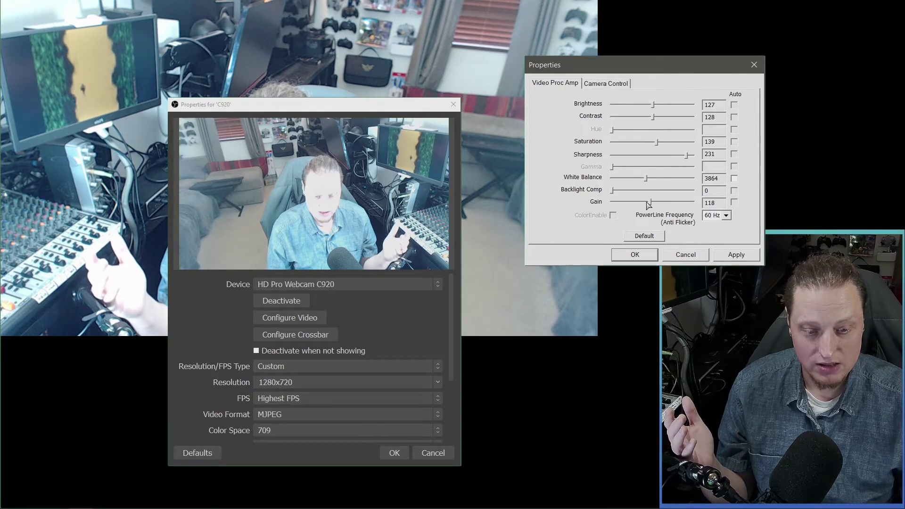
{"action": "left_click", "coordinate": [623, 202]}
{"action": "left_click_drag", "start_coordinate": [615, 204], "coordinate": [618, 204]}
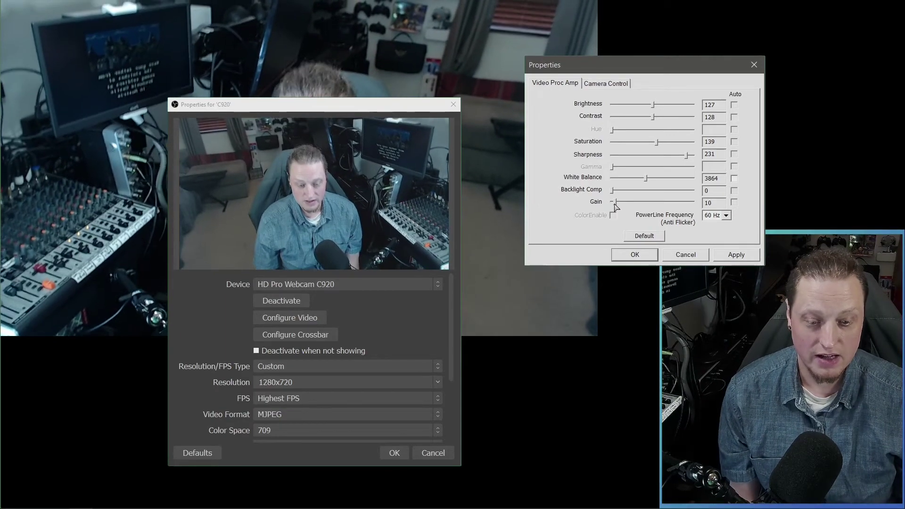
{"action": "left_click_drag", "start_coordinate": [615, 205], "coordinate": [612, 205]}
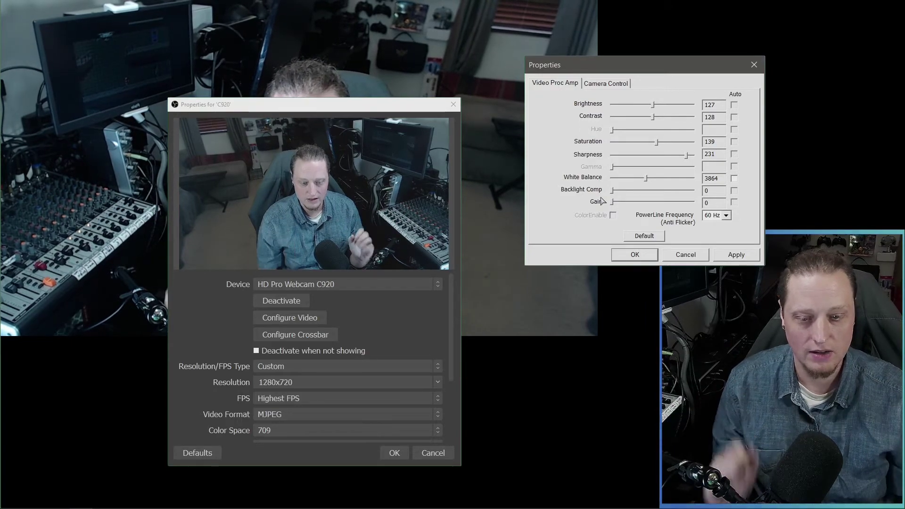
Lower the exposure from -4 to -5 in Camera Control
{"action": "key", "text": "ctrl+Tab"}
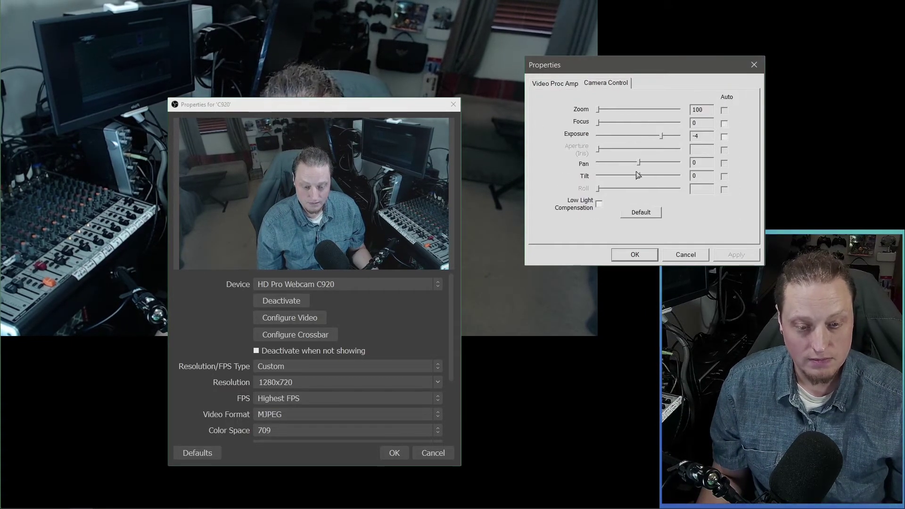
{"action": "left_click_drag", "start_coordinate": [662, 137], "coordinate": [662, 137]}
{"action": "left_click", "coordinate": [575, 84]}
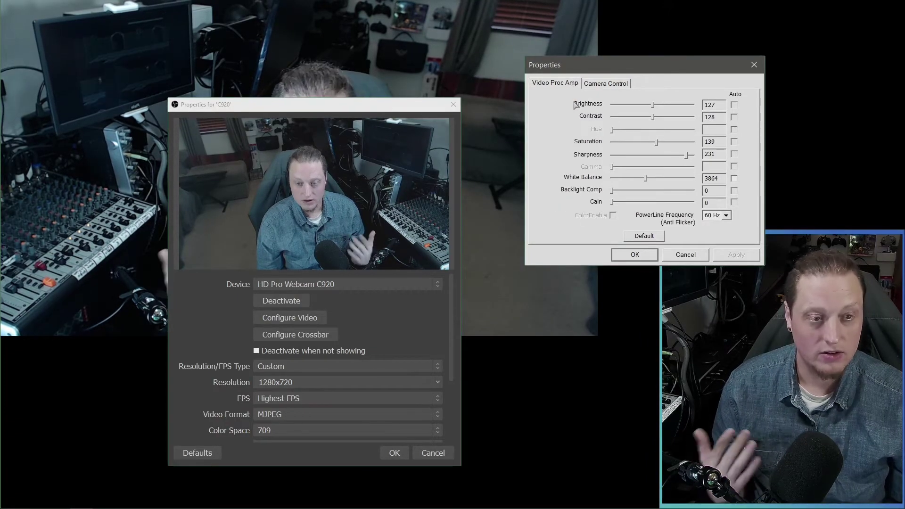
Confirm the camera settings and move the C920 source properties to the right
{"action": "left_click", "coordinate": [623, 256]}
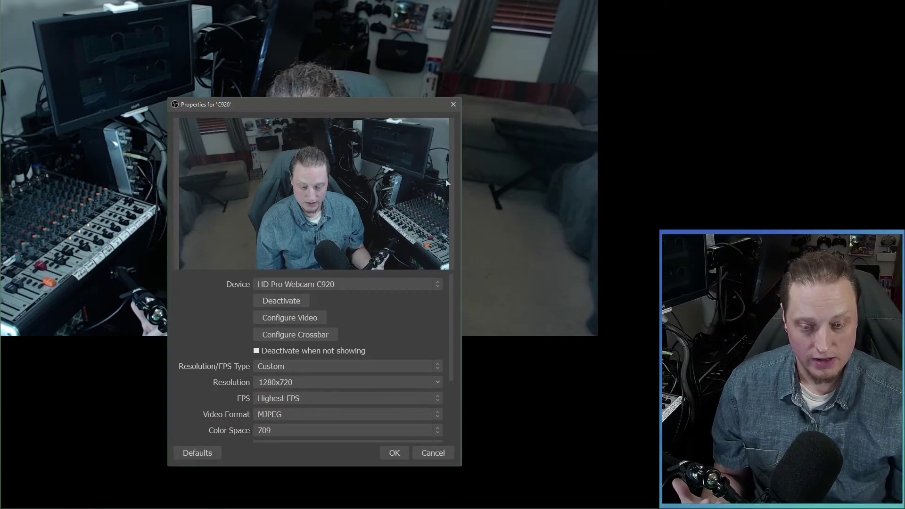
{"action": "left_click_drag", "start_coordinate": [383, 109], "coordinate": [574, 89]}
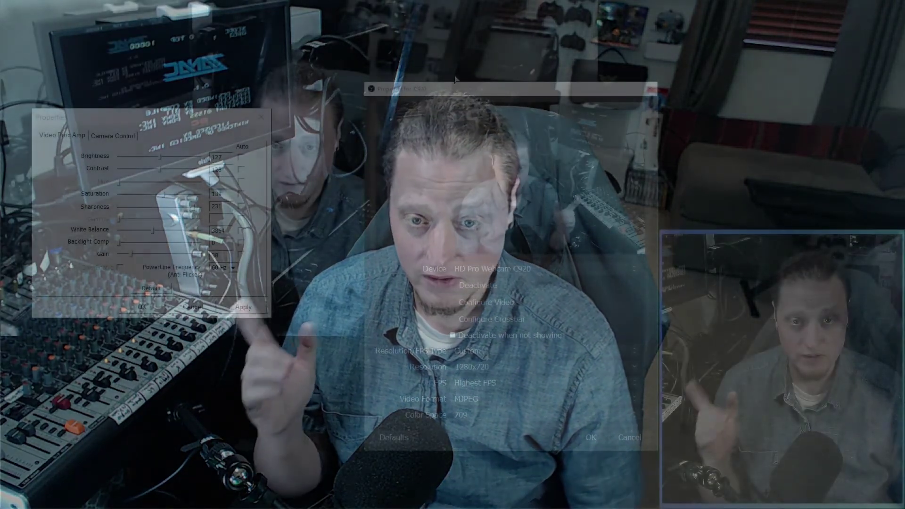
{"action": "left_click_drag", "start_coordinate": [173, 125], "coordinate": [241, 243]}
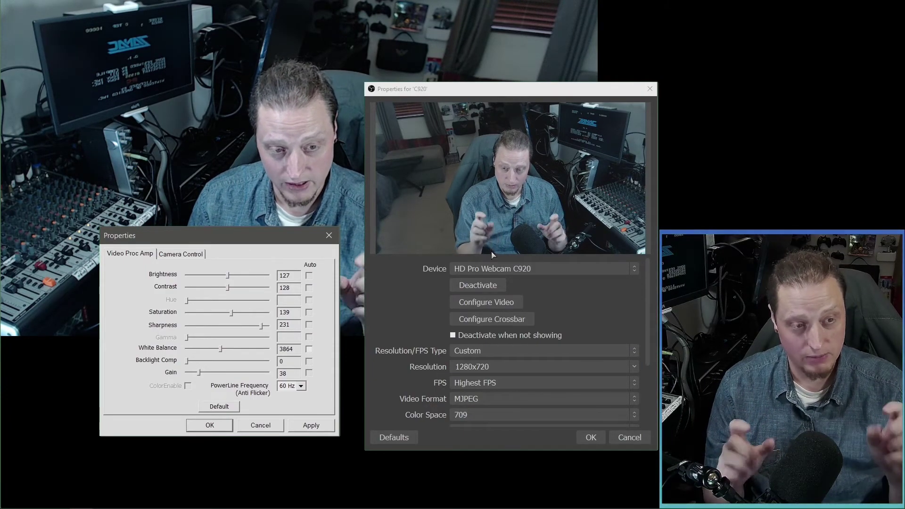
{"action": "left_click_drag", "start_coordinate": [543, 90], "coordinate": [616, 61]}
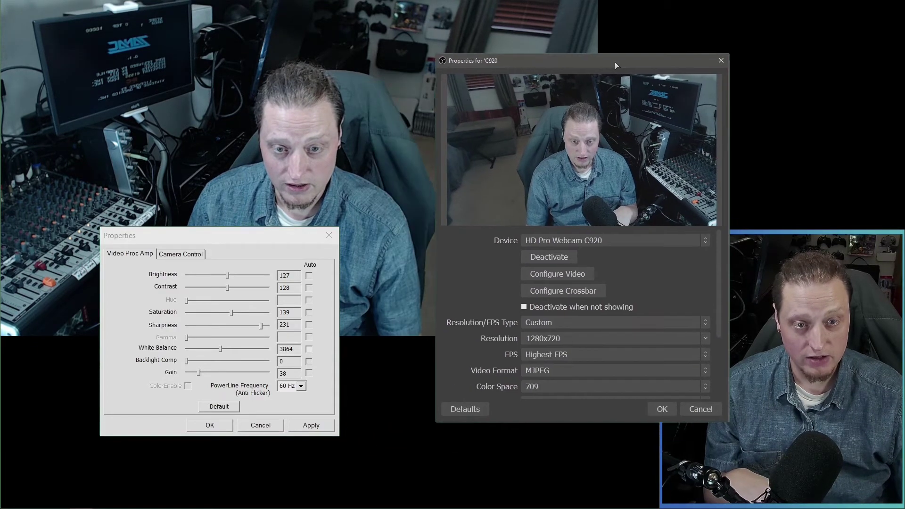
{"action": "scroll", "coordinate": [612, 351], "scroll_direction": "down", "scroll_amount": 2}
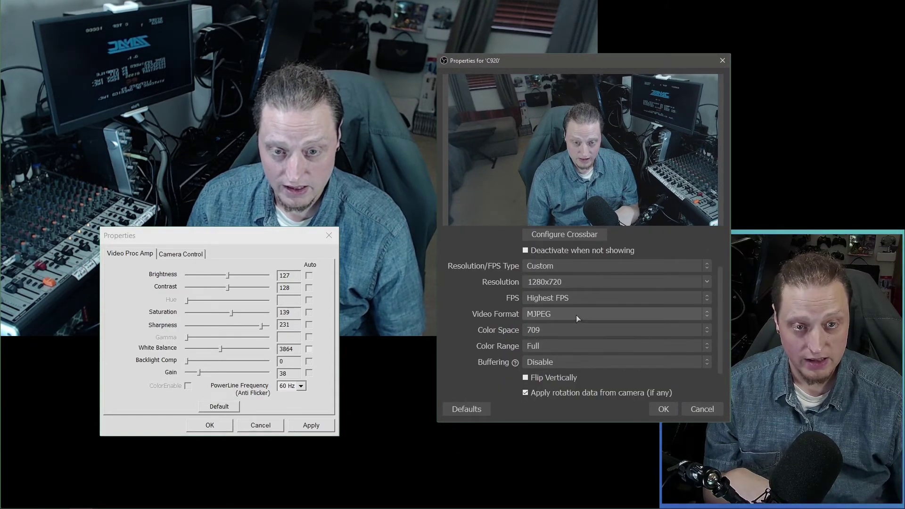
{"action": "scroll", "coordinate": [576, 324], "scroll_direction": "up", "scroll_amount": 2}
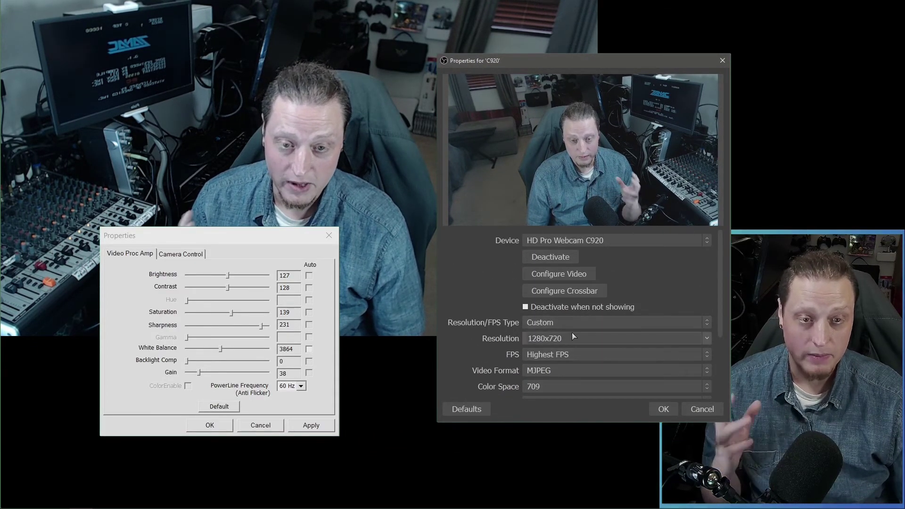